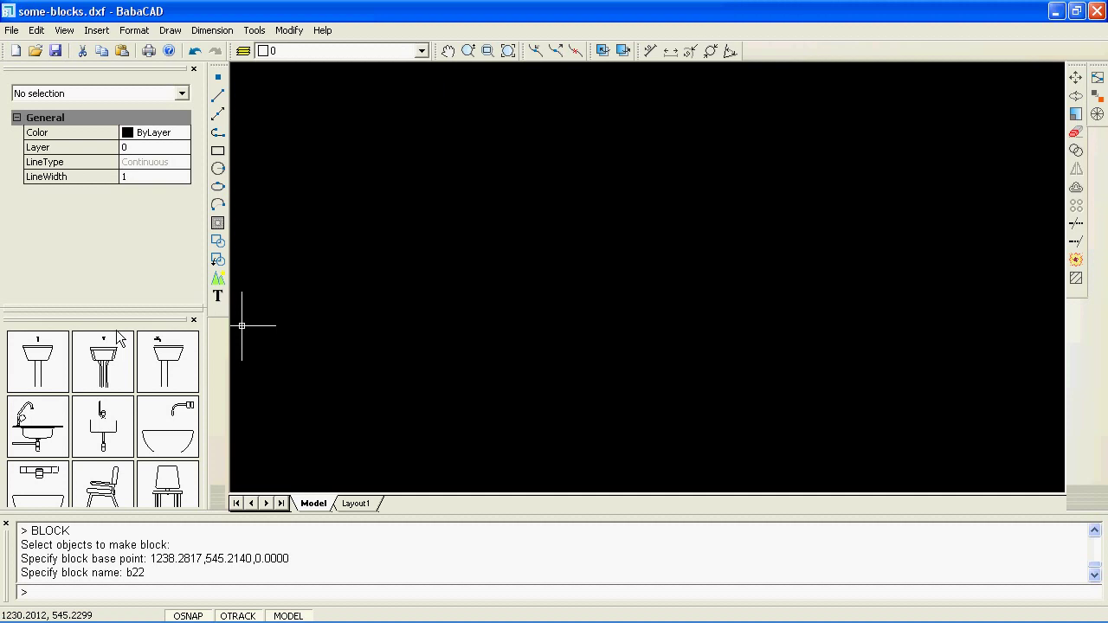
- Float the Block Explorer over the canvas, enlarge it, and move it to the upper right
{"action": "left_click_drag", "start_coordinate": [118, 337], "coordinate": [566, 222]}
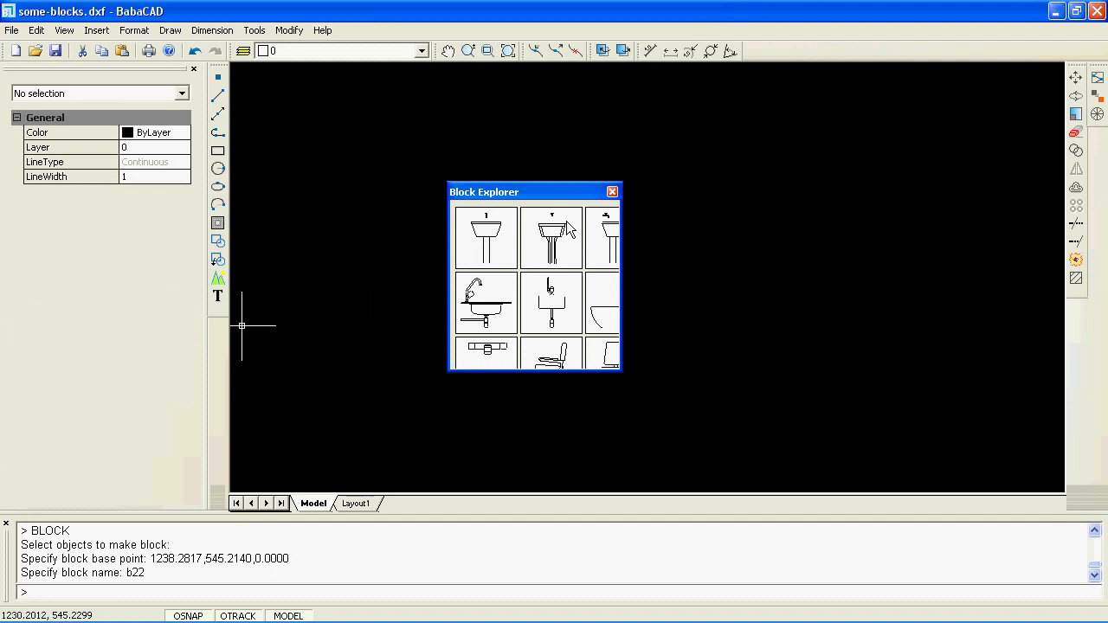
{"action": "left_click_drag", "start_coordinate": [621, 370], "coordinate": [614, 470]}
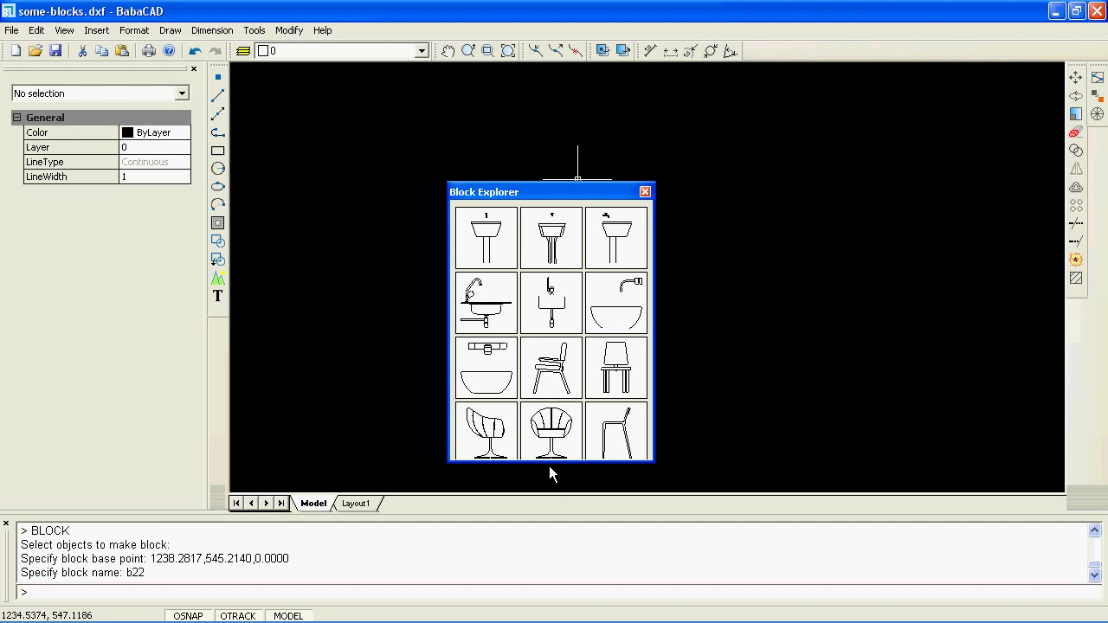
{"action": "left_click_drag", "start_coordinate": [548, 470], "coordinate": [548, 477]}
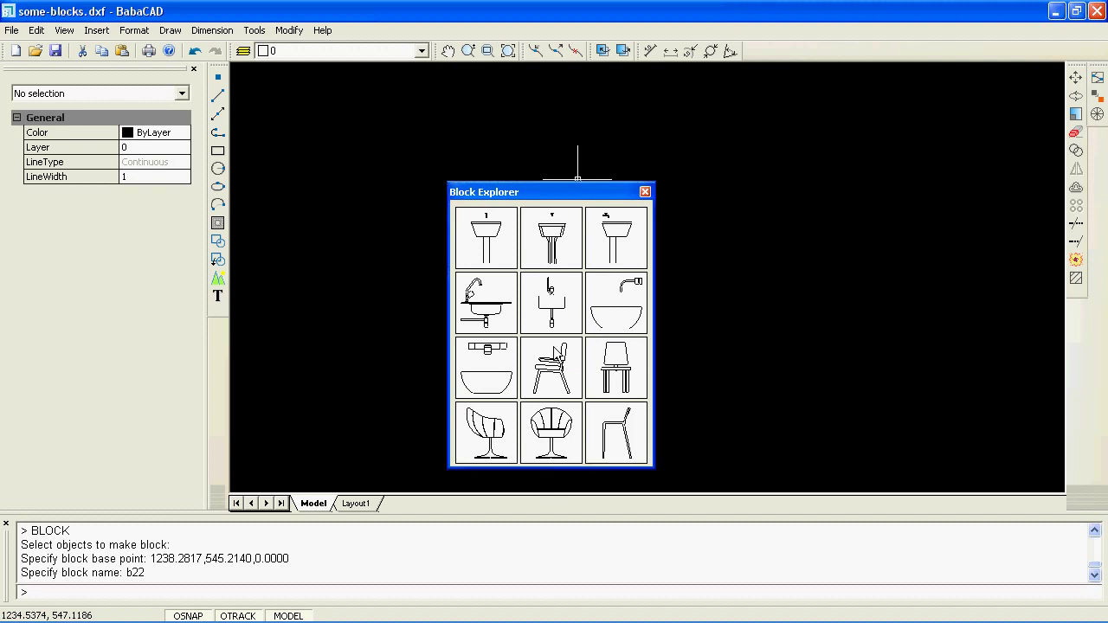
{"action": "left_click_drag", "start_coordinate": [567, 194], "coordinate": [725, 133]}
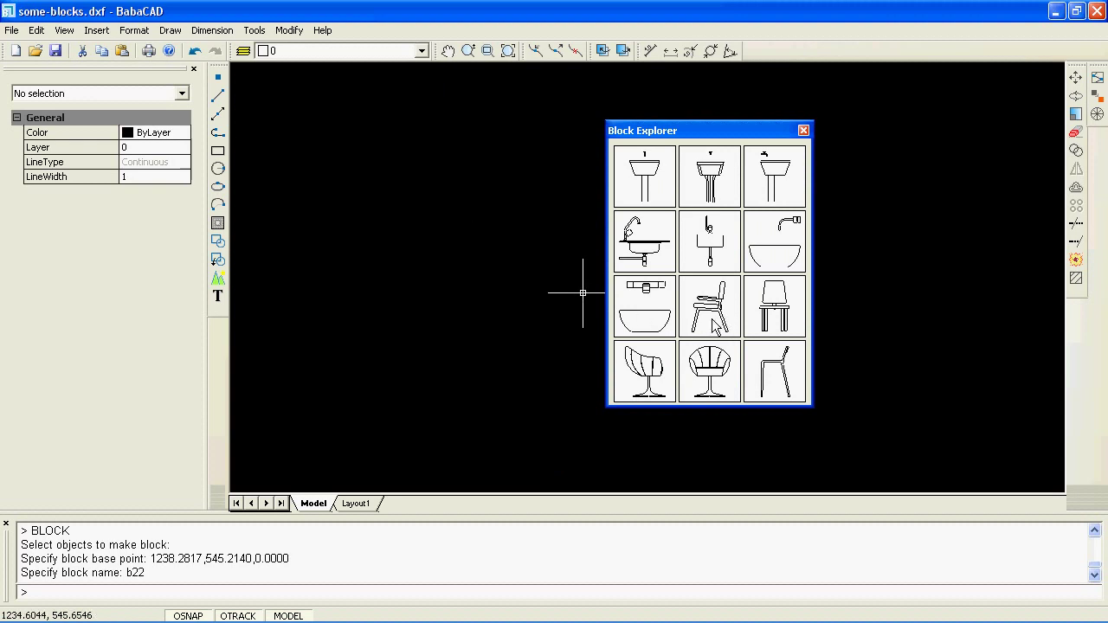
- Insert sink b4 at upper left, pedestal chair b10 below it, and shell-back chair b11 to the right
{"action": "left_click", "coordinate": [658, 253]}
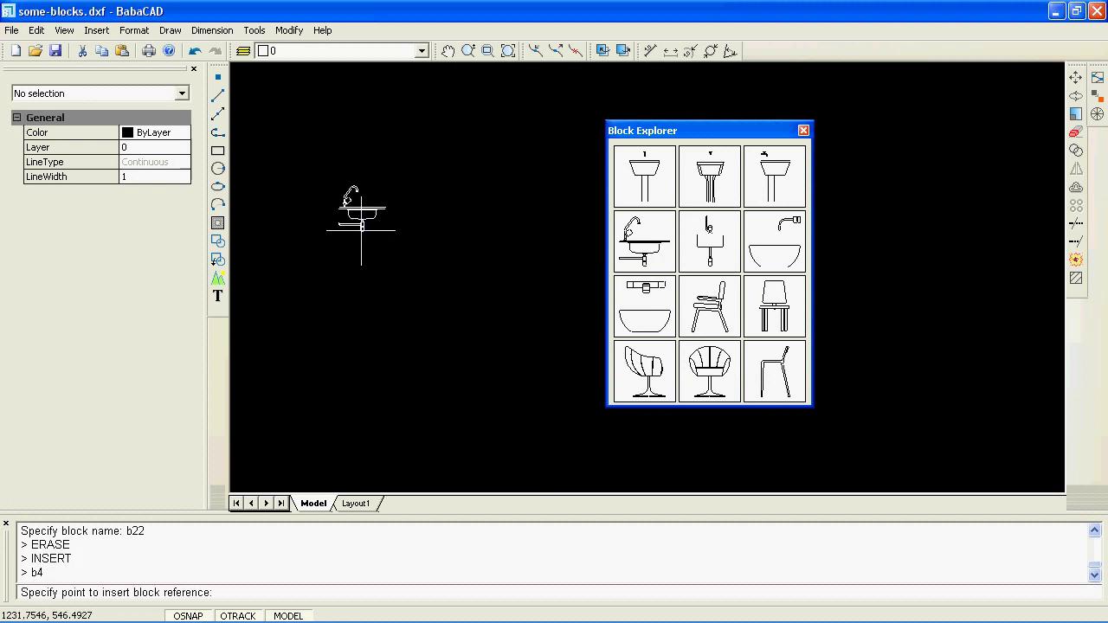
{"action": "left_click", "coordinate": [387, 209]}
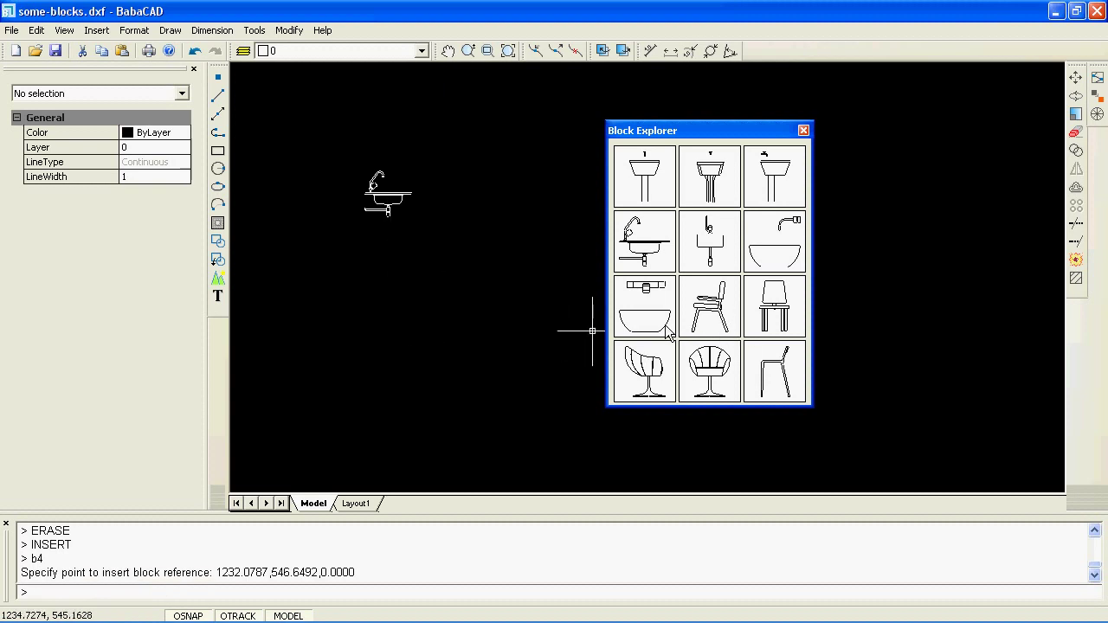
{"action": "left_click", "coordinate": [663, 381]}
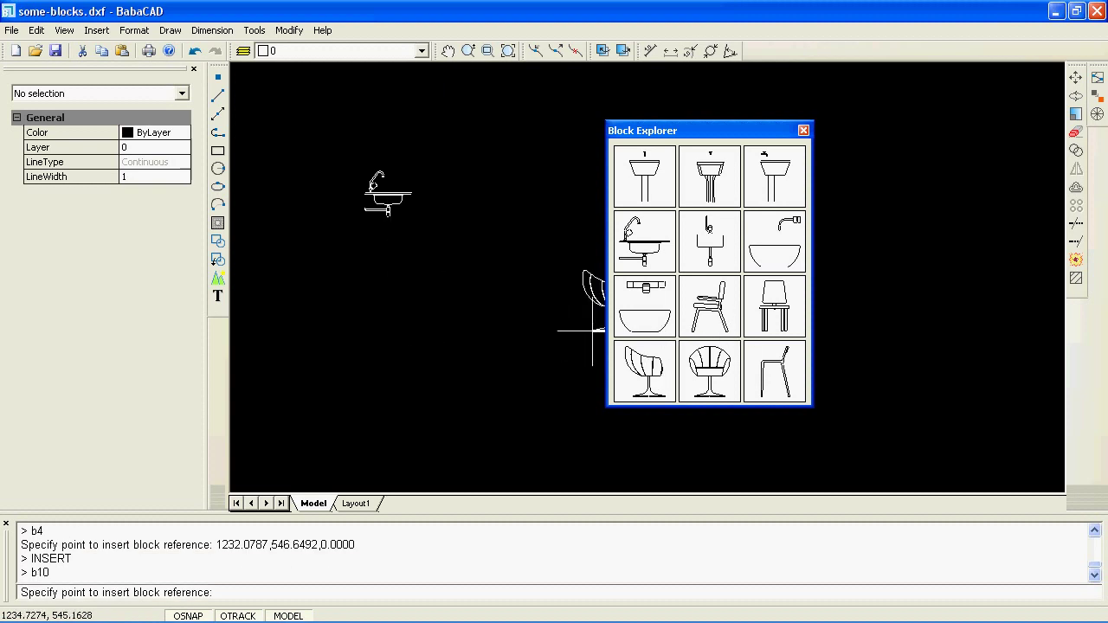
{"action": "left_click", "coordinate": [387, 332]}
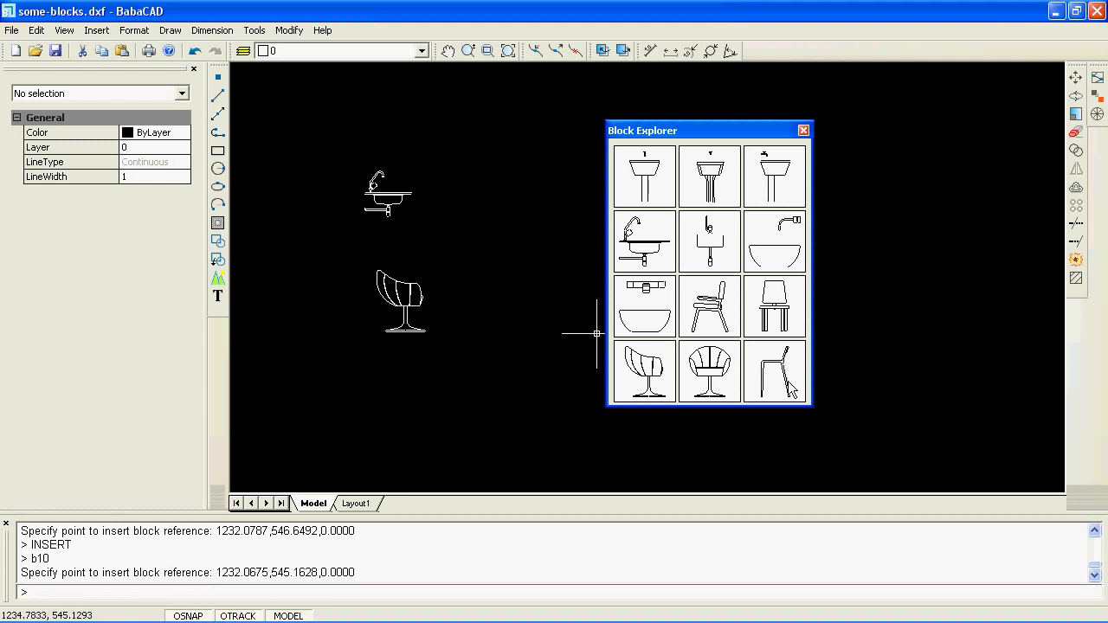
{"action": "left_click", "coordinate": [723, 385]}
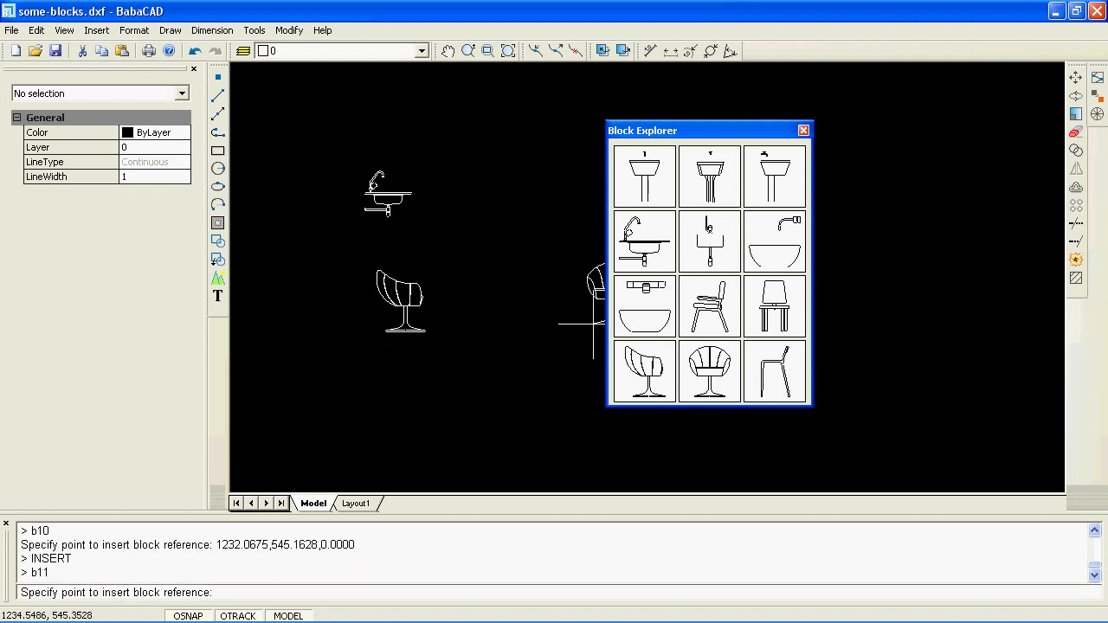
{"action": "left_click", "coordinate": [502, 278]}
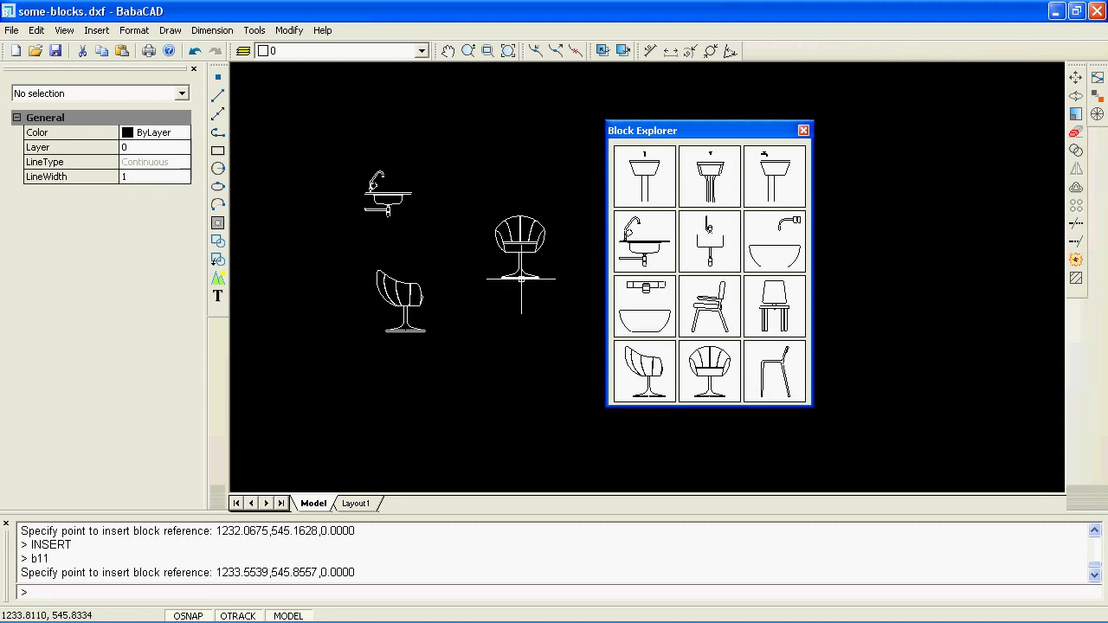
{"action": "left_click", "coordinate": [502, 278]}
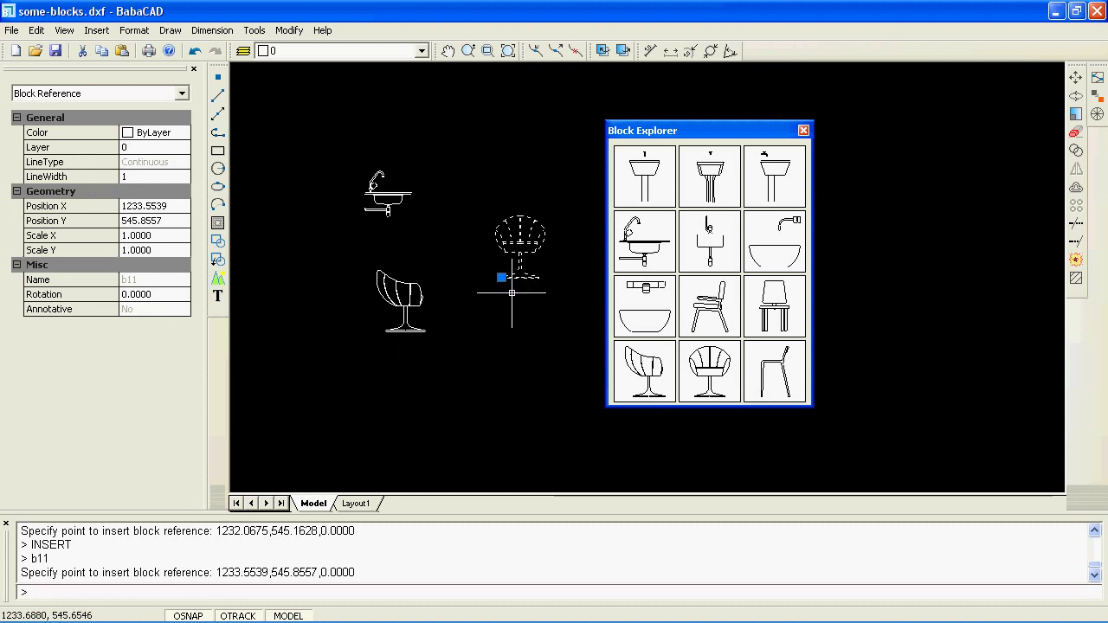
- Shift the shell-back chair up and left, closer to the sink
{"action": "key", "text": "Escape"}
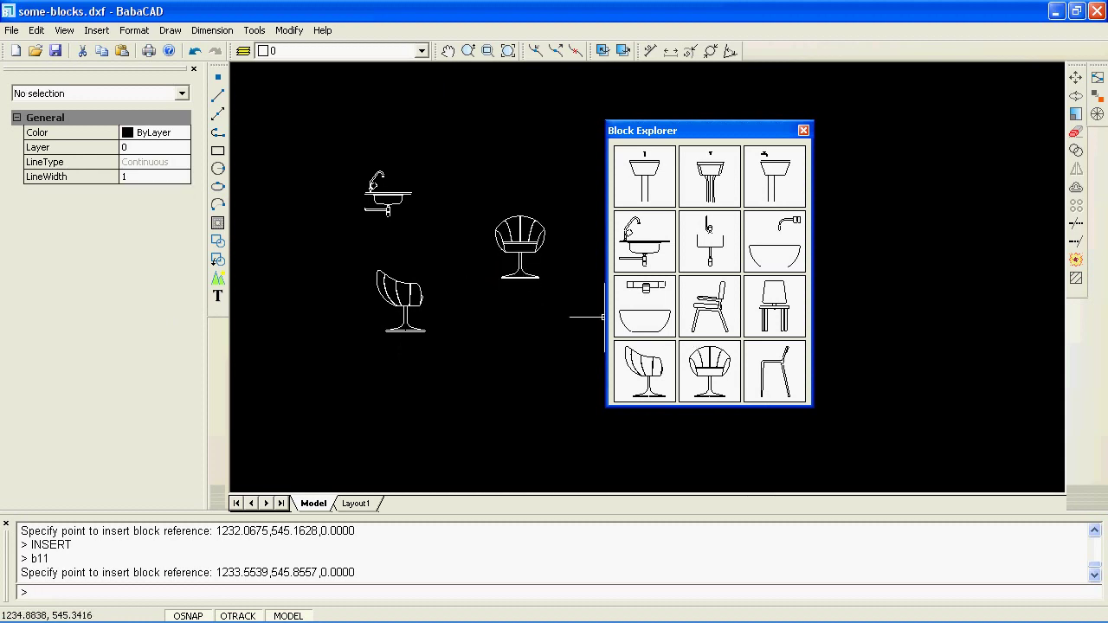
{"action": "left_click", "coordinate": [503, 247]}
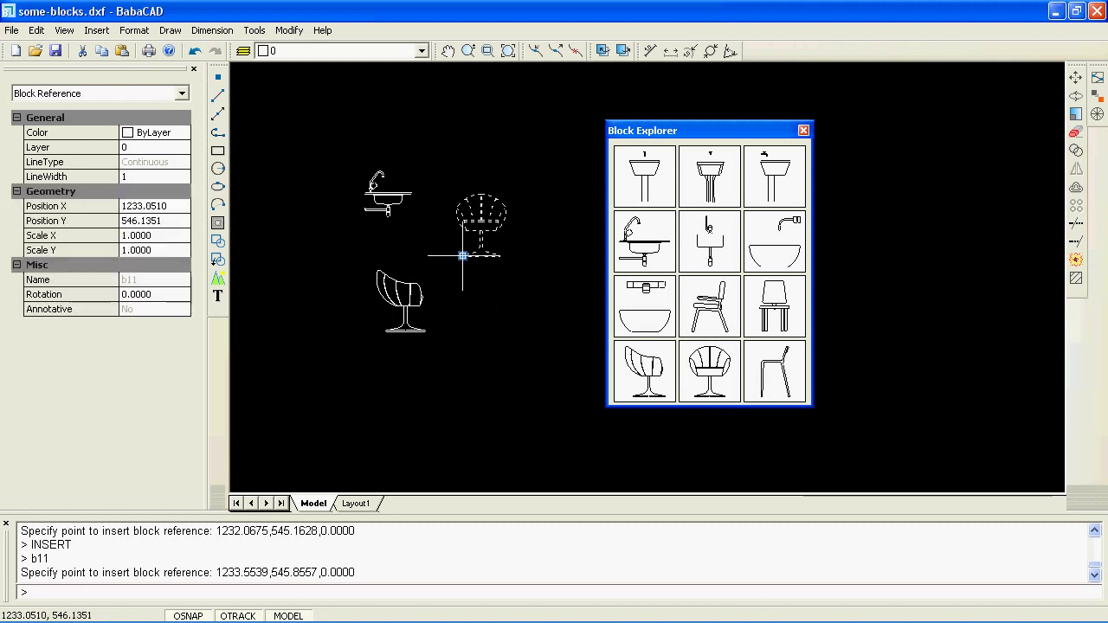
{"action": "left_click", "coordinate": [465, 252]}
{"action": "key", "text": "Escape"}
- Move the sink and both chairs together toward the drawing centre, using the pedestal chair's base as origin
{"action": "left_click_drag", "start_coordinate": [508, 138], "coordinate": [336, 348]}
{"action": "right_click", "coordinate": [407, 243]}
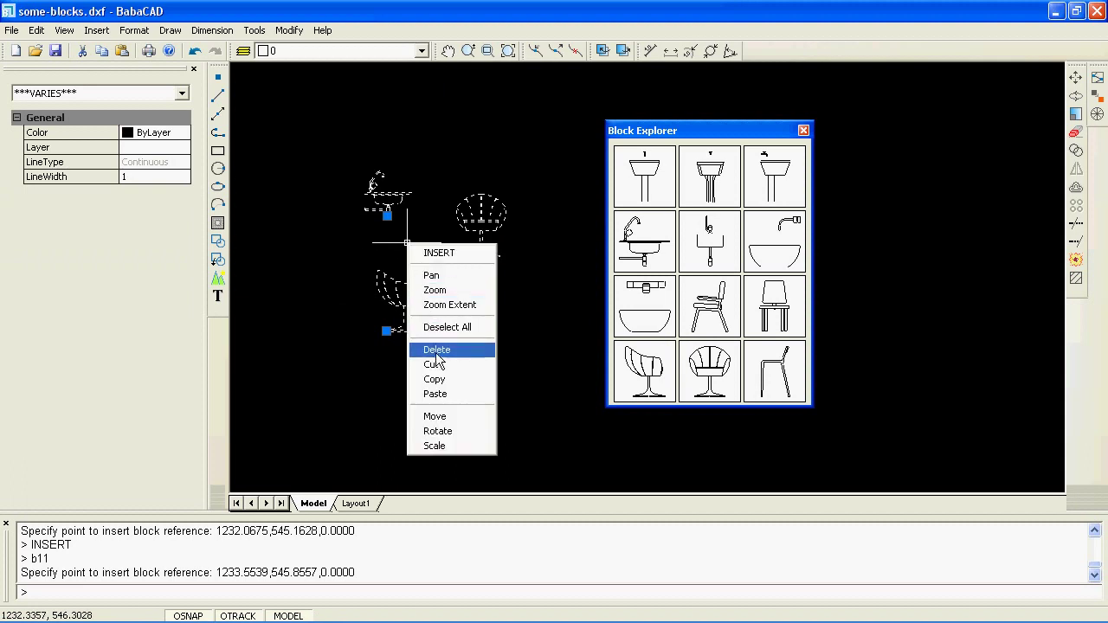
{"action": "left_click", "coordinate": [450, 419]}
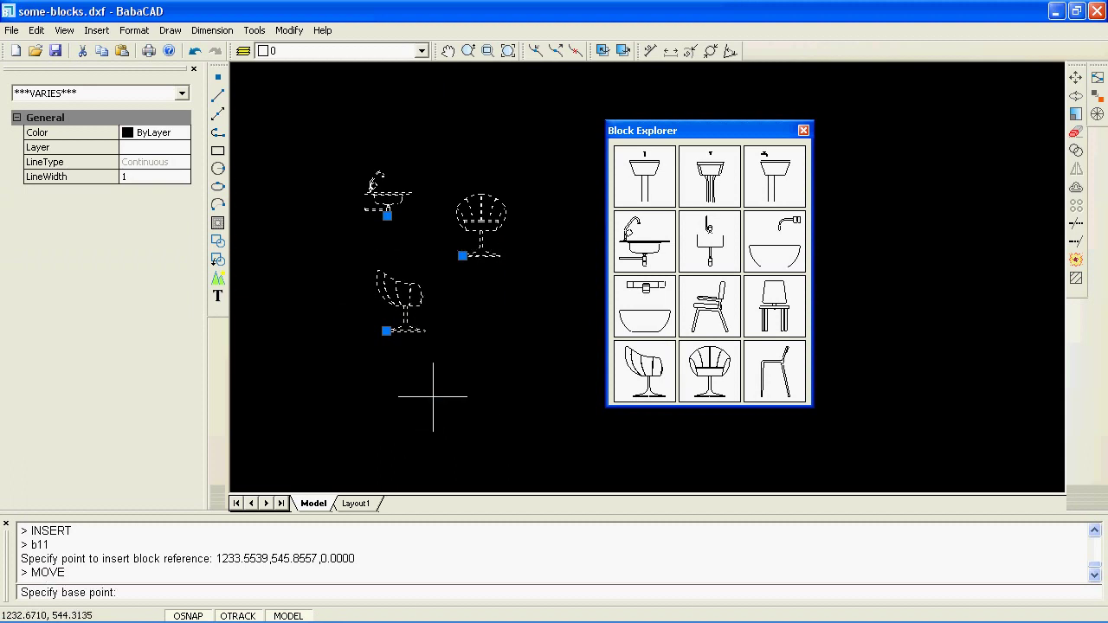
{"action": "left_click", "coordinate": [386, 331]}
{"action": "left_click", "coordinate": [439, 387]}
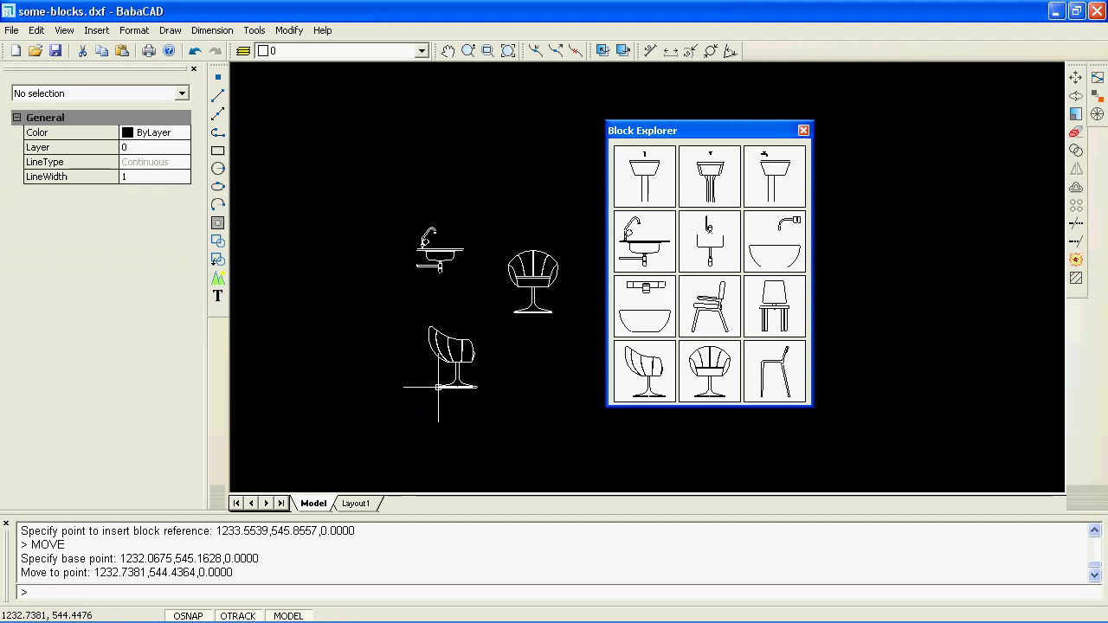
- Scroll the Block Explorer down to the last row of appliance blocks
{"action": "scroll", "coordinate": [726, 347], "scroll_direction": "down", "scroll_amount": 3}
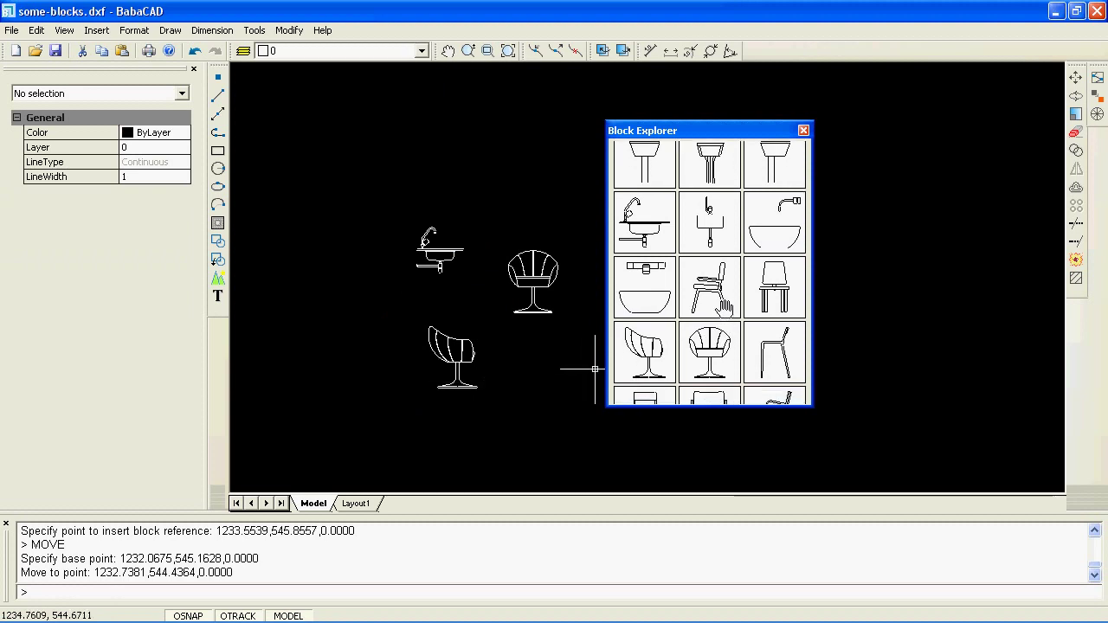
{"action": "scroll", "coordinate": [725, 364], "scroll_direction": "down", "scroll_amount": 3}
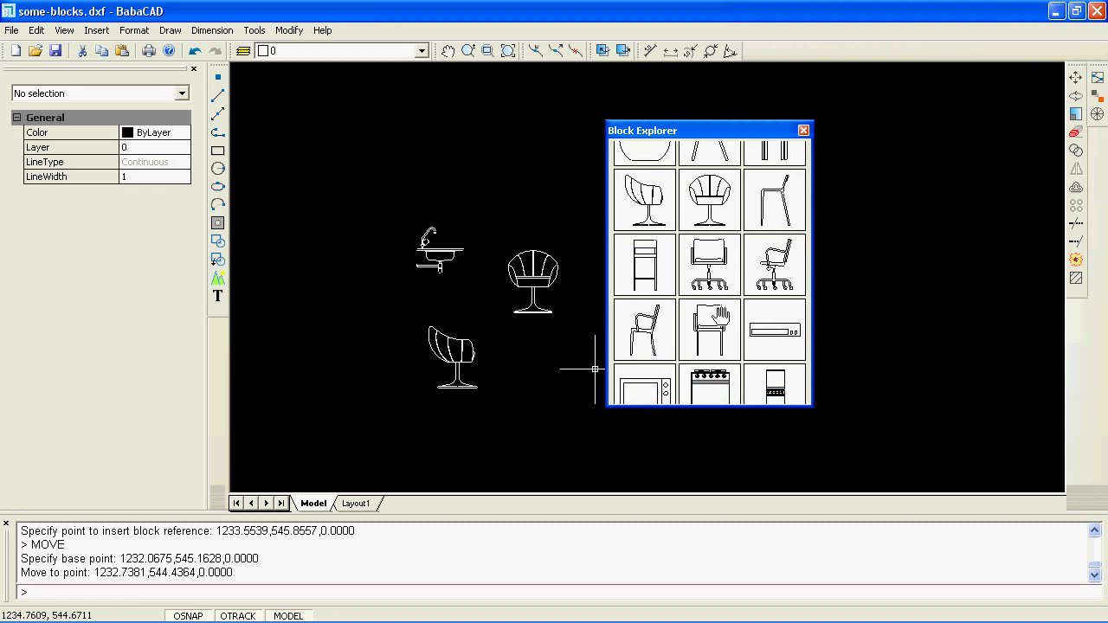
{"action": "scroll", "coordinate": [718, 316], "scroll_direction": "down", "scroll_amount": 3}
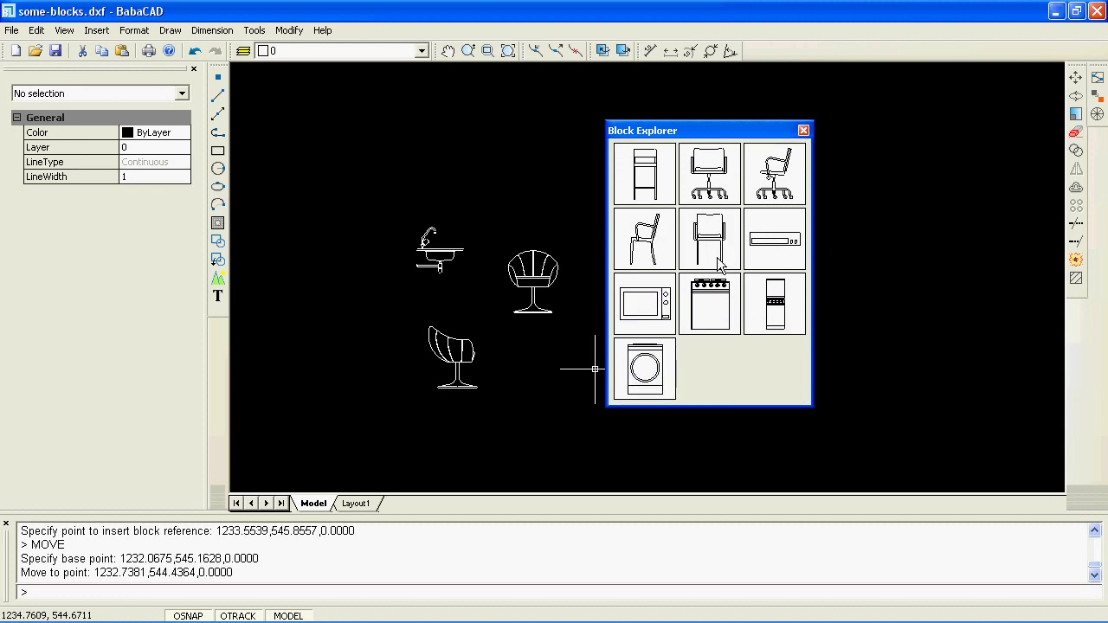
- Insert stove b20 at the upper left and washing machine b22 at the lower left
{"action": "left_click", "coordinate": [724, 318]}
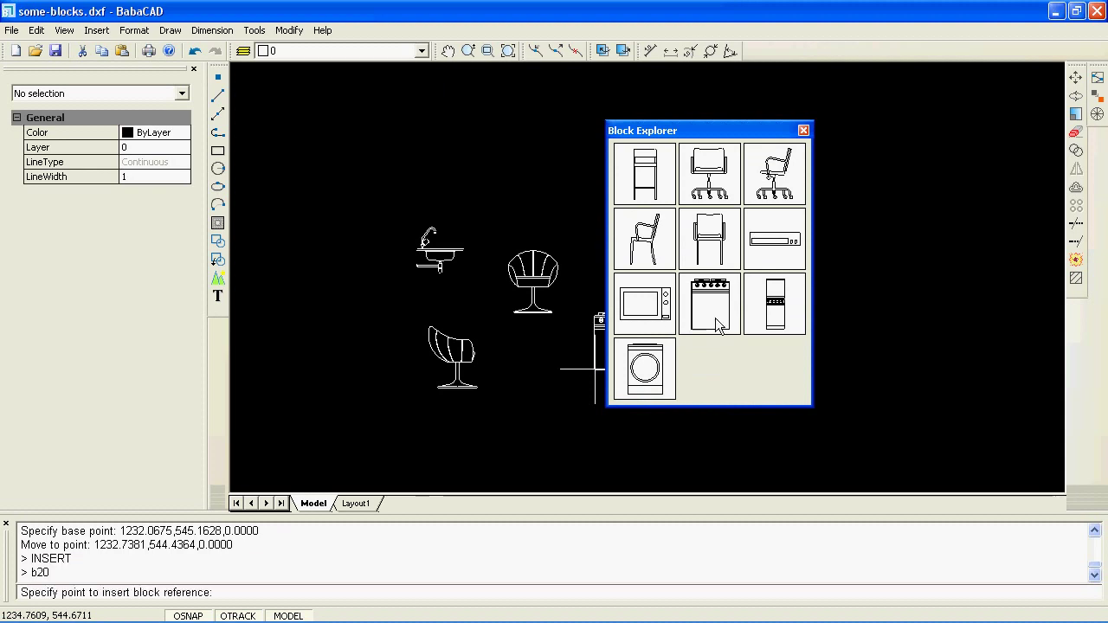
{"action": "left_click", "coordinate": [329, 210]}
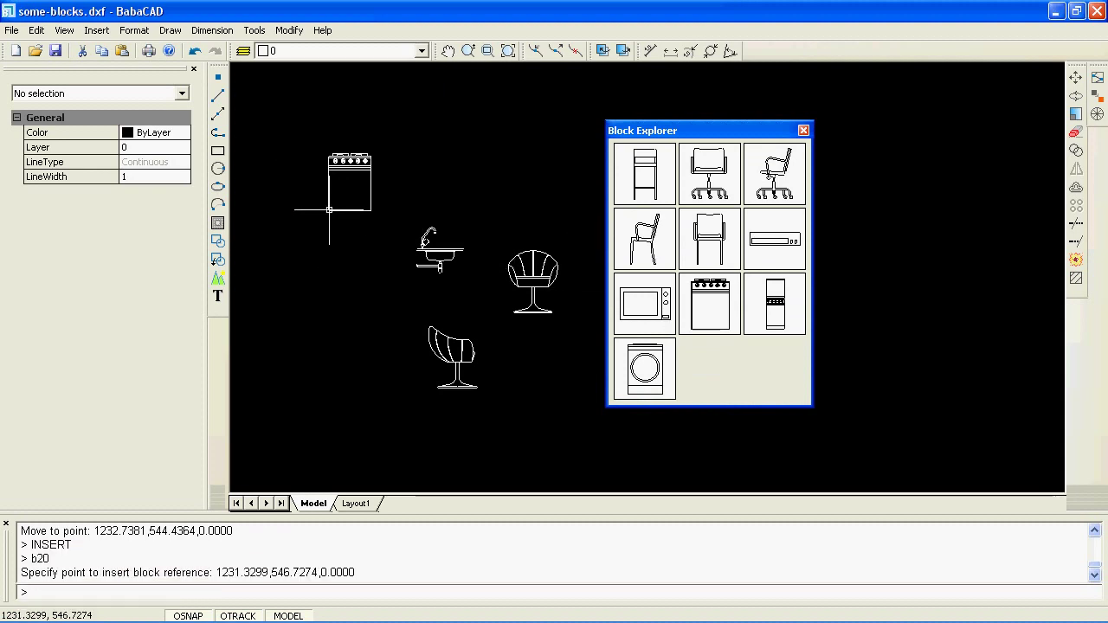
{"action": "left_click", "coordinate": [661, 382]}
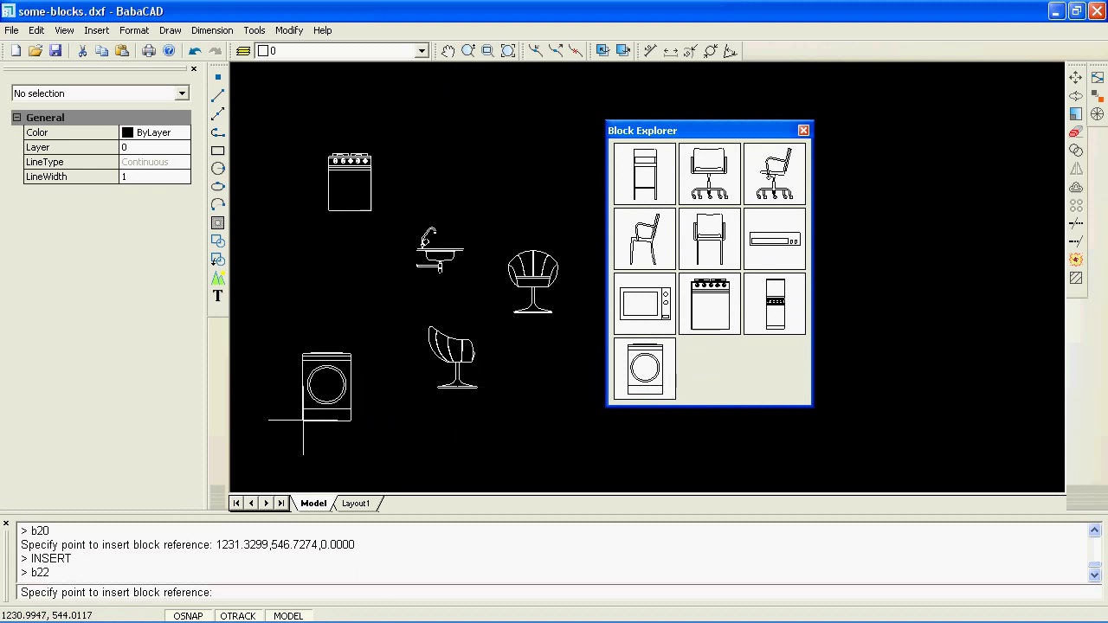
{"action": "left_click", "coordinate": [303, 420]}
- Deselect everything and dock the Block Explorer back on the left side panel
{"action": "left_click", "coordinate": [317, 422]}
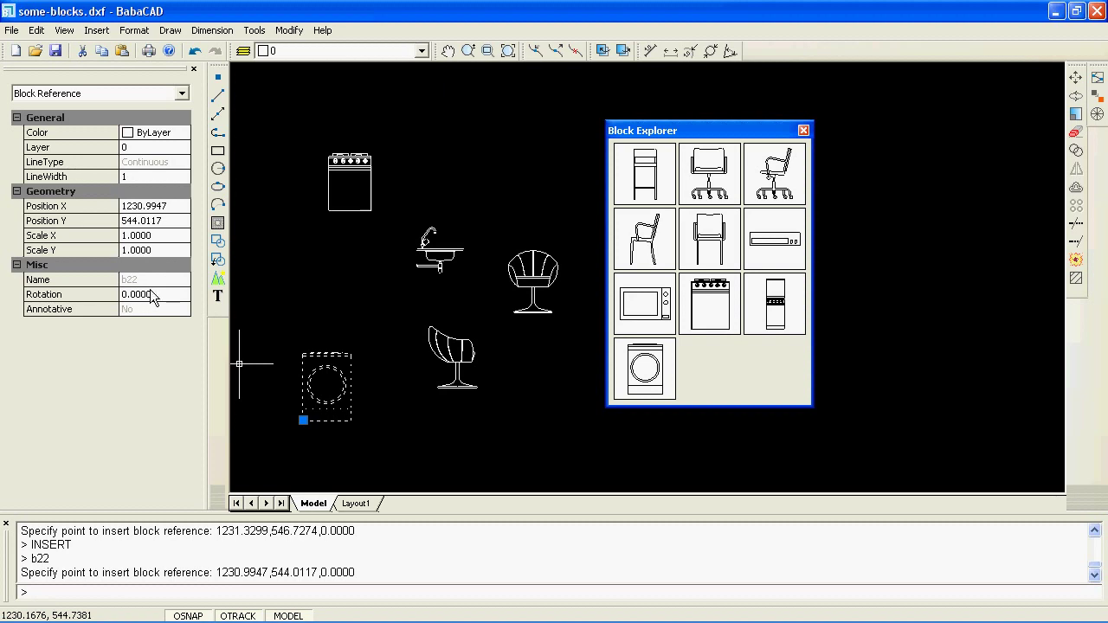
{"action": "right_click", "coordinate": [397, 416]}
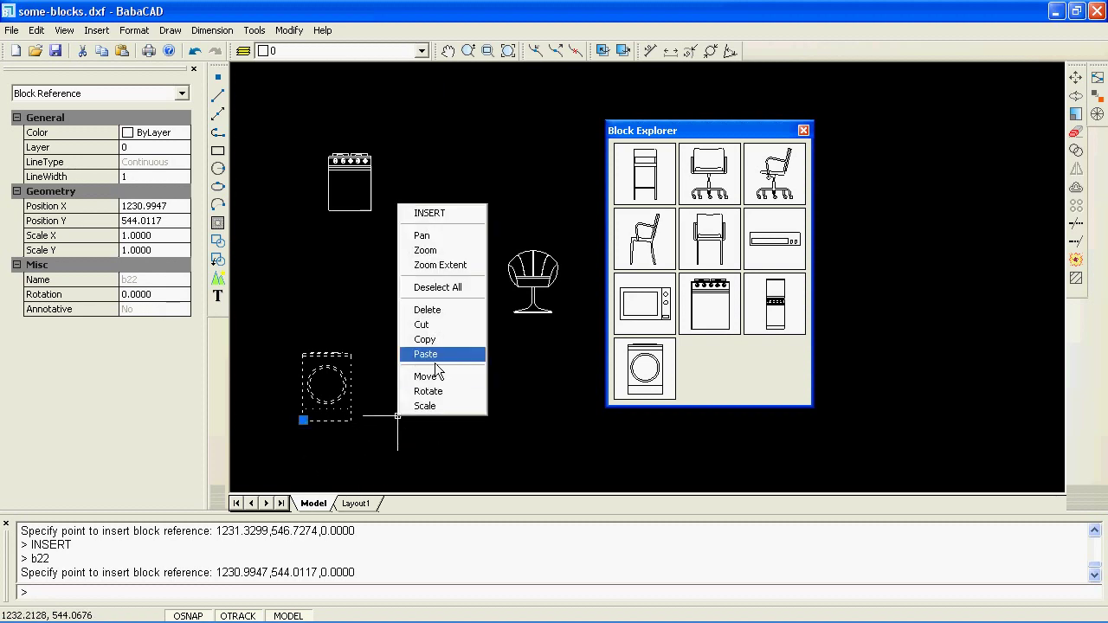
{"action": "left_click", "coordinate": [443, 289]}
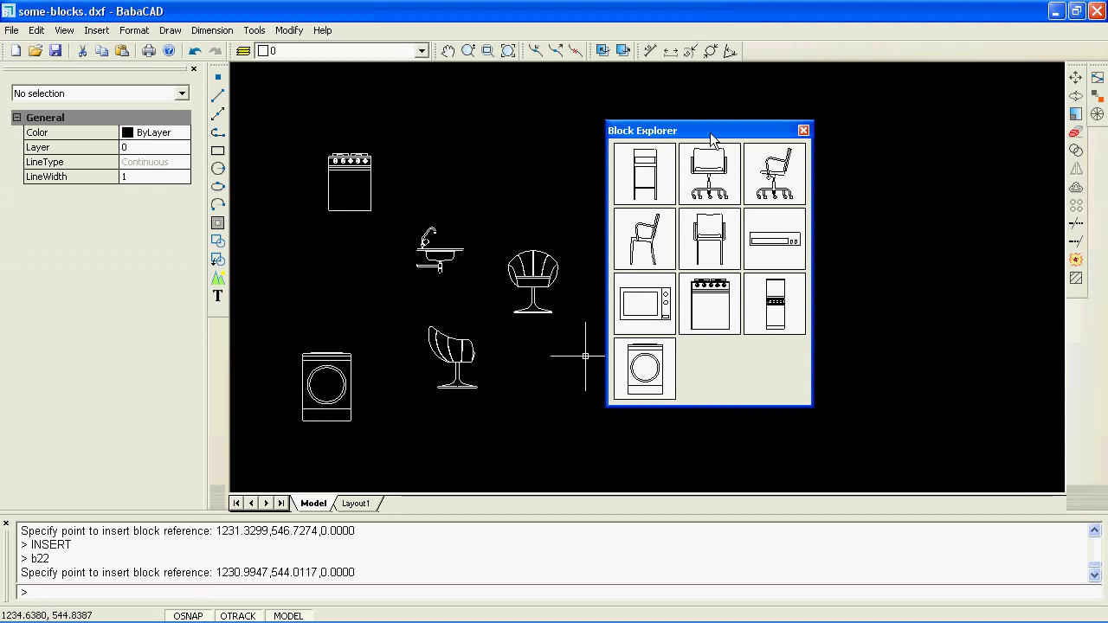
{"action": "left_click_drag", "start_coordinate": [711, 141], "coordinate": [108, 271]}
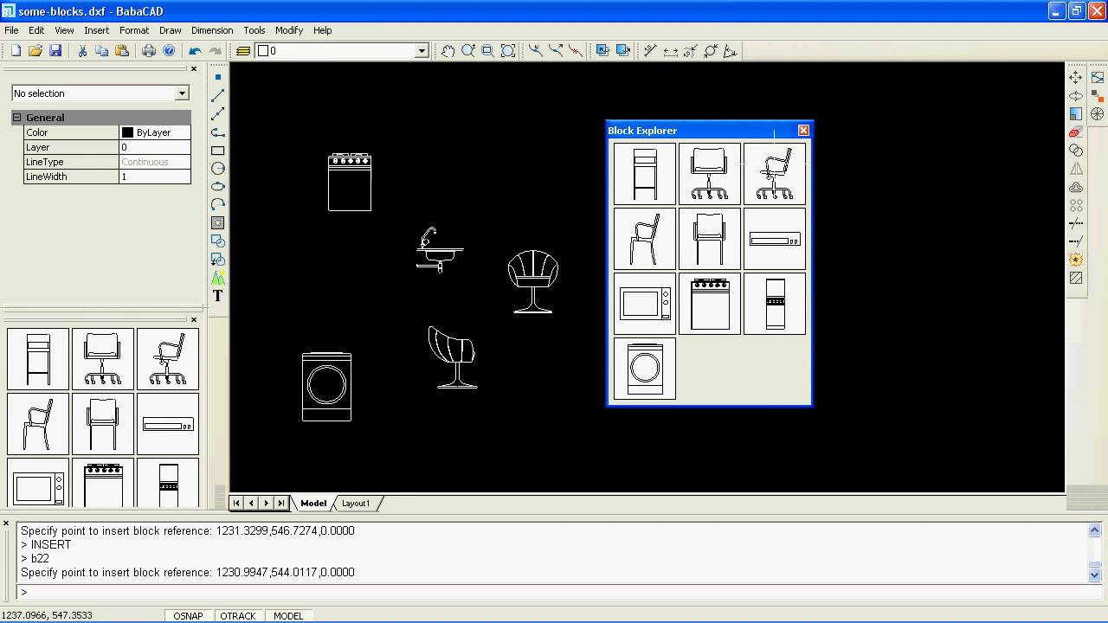
{"action": "mouse_move", "coordinate": [673, 238]}
{"action": "middle_mouse_down"}
{"action": "mouse_move", "coordinate": [663, 251]}
{"action": "mouse_move", "coordinate": [675, 238]}
{"action": "middle_mouse_up"}
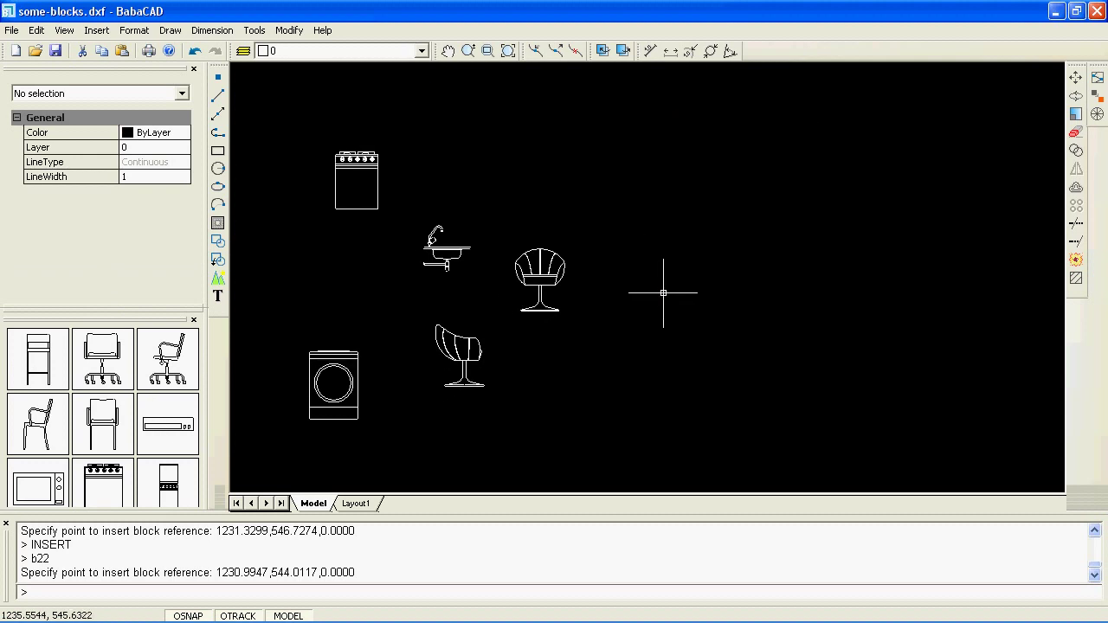
- Run PURGE at the command line with block name b22
{"action": "mouse_move", "coordinate": [296, 595]}
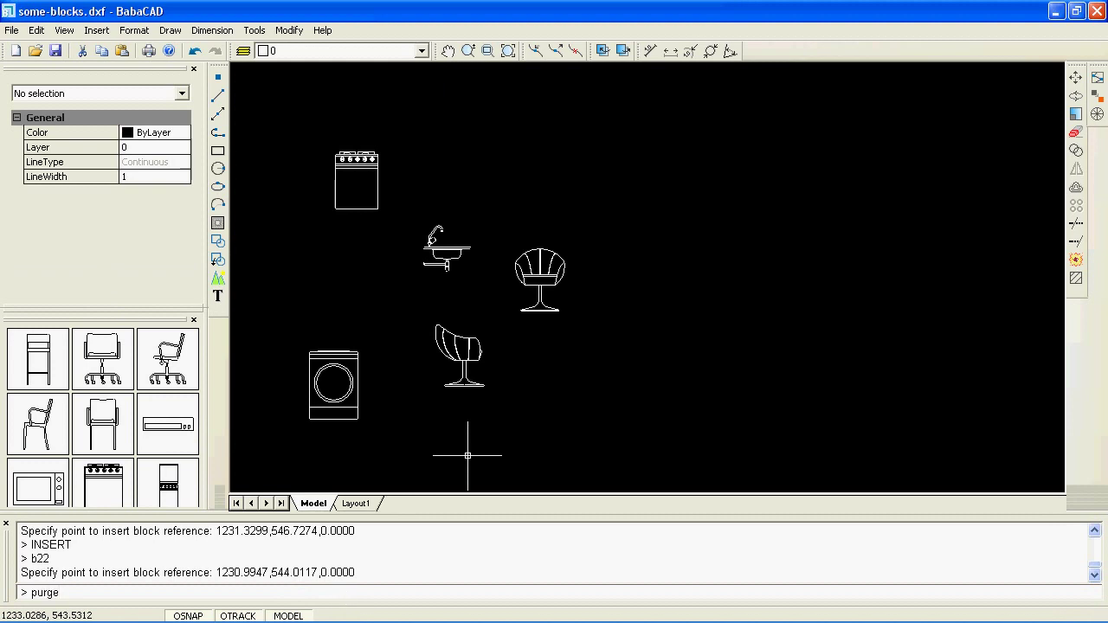
{"action": "key", "text": "Return"}
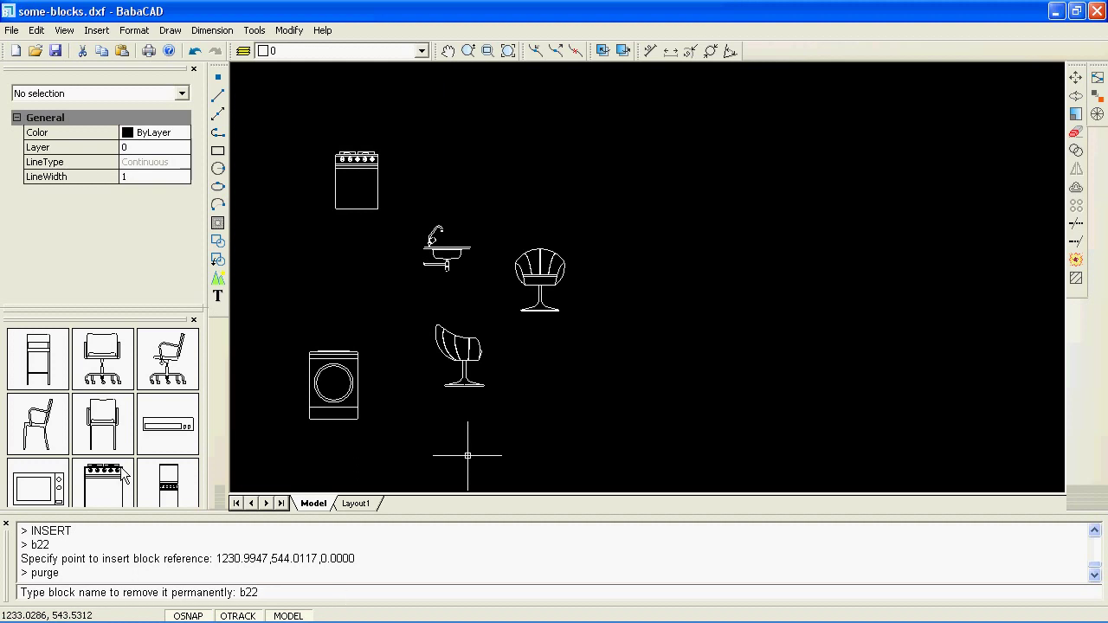
{"action": "scroll", "coordinate": [136, 470], "scroll_direction": "down", "scroll_amount": 3}
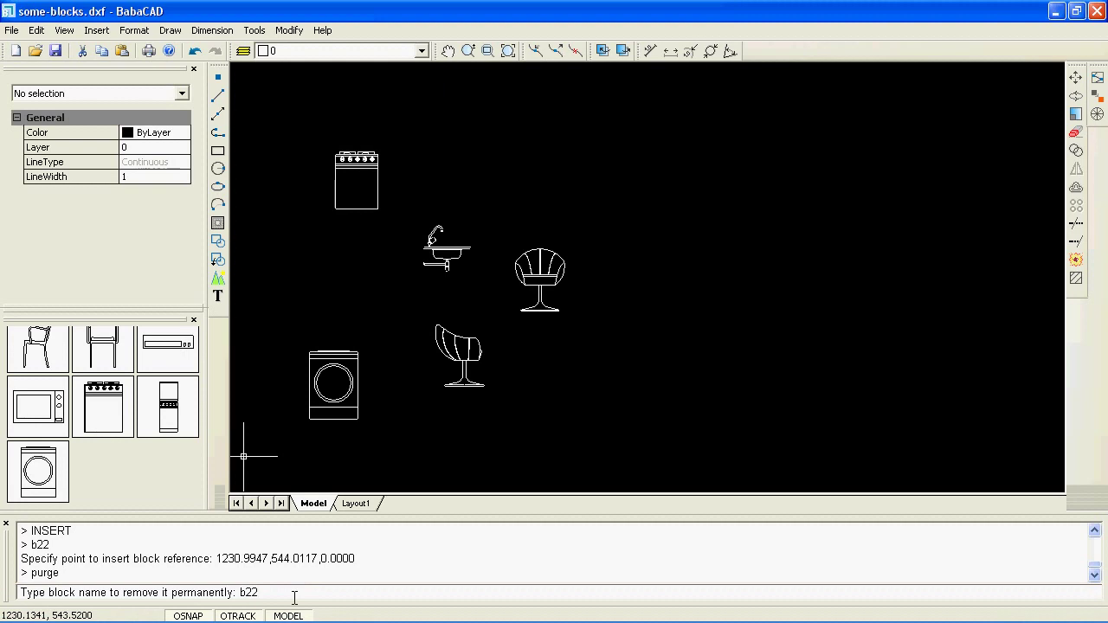
- Confirm the permanent removal of block definition b22
{"action": "key", "text": "Return"}
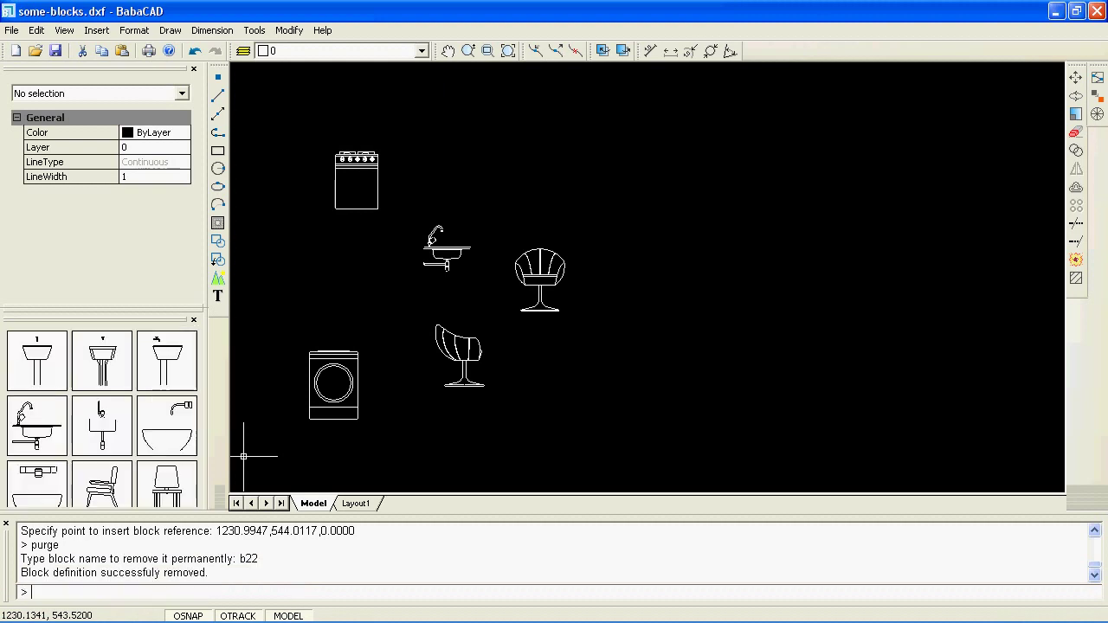
{"action": "scroll", "coordinate": [161, 433], "scroll_direction": "down", "scroll_amount": 3}
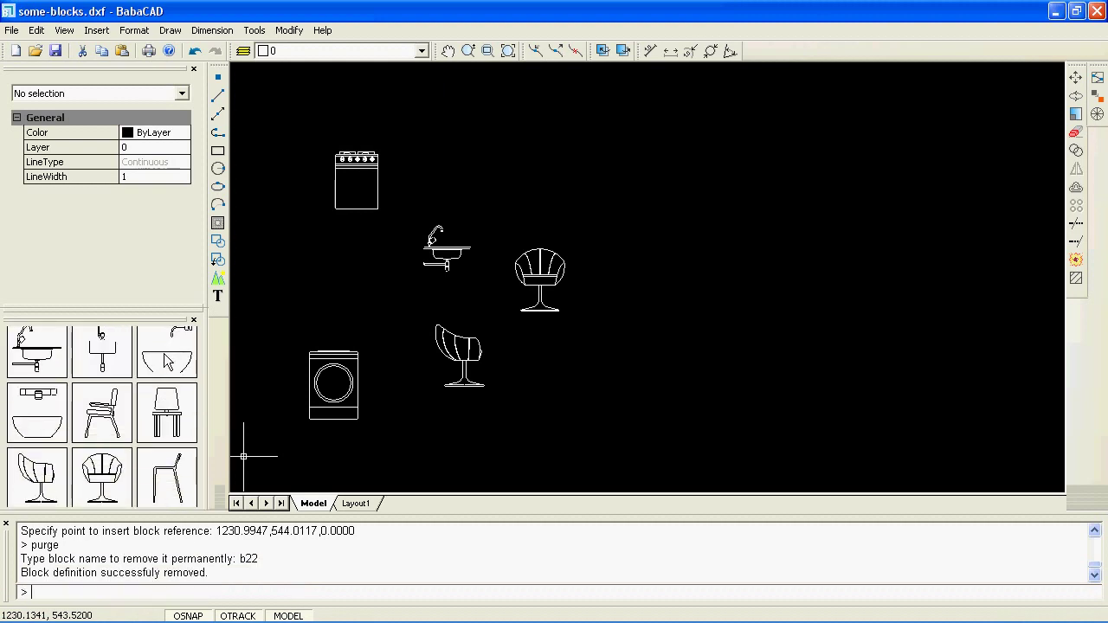
{"action": "scroll", "coordinate": [159, 374], "scroll_direction": "down", "scroll_amount": 4}
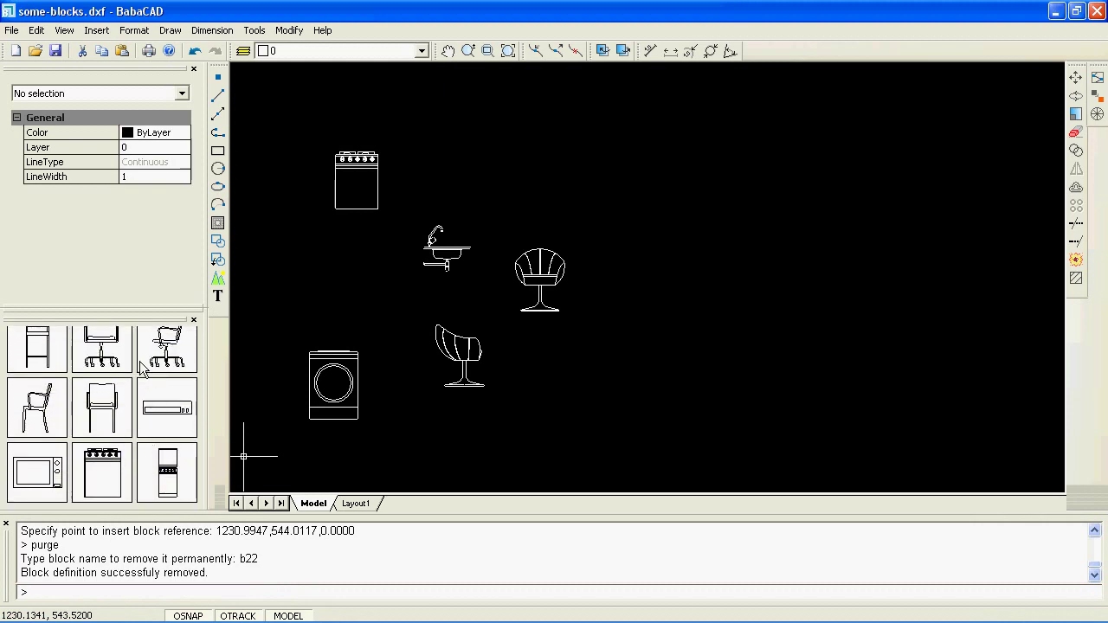
- Undock the block library again into a floating Block Explorer window
{"action": "left_click_drag", "start_coordinate": [127, 322], "coordinate": [765, 170]}
{"action": "scroll", "coordinate": [764, 328], "scroll_direction": "up", "scroll_amount": 1}
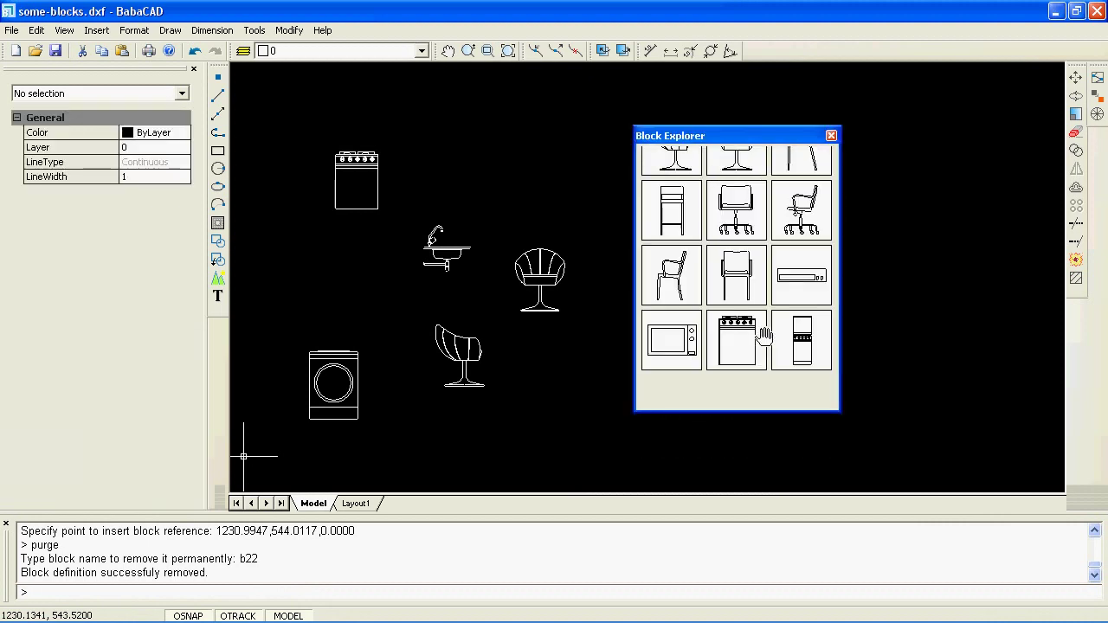
{"action": "scroll", "coordinate": [765, 334], "scroll_direction": "up", "scroll_amount": 4}
{"action": "scroll", "coordinate": [766, 332], "scroll_direction": "down", "scroll_amount": 2}
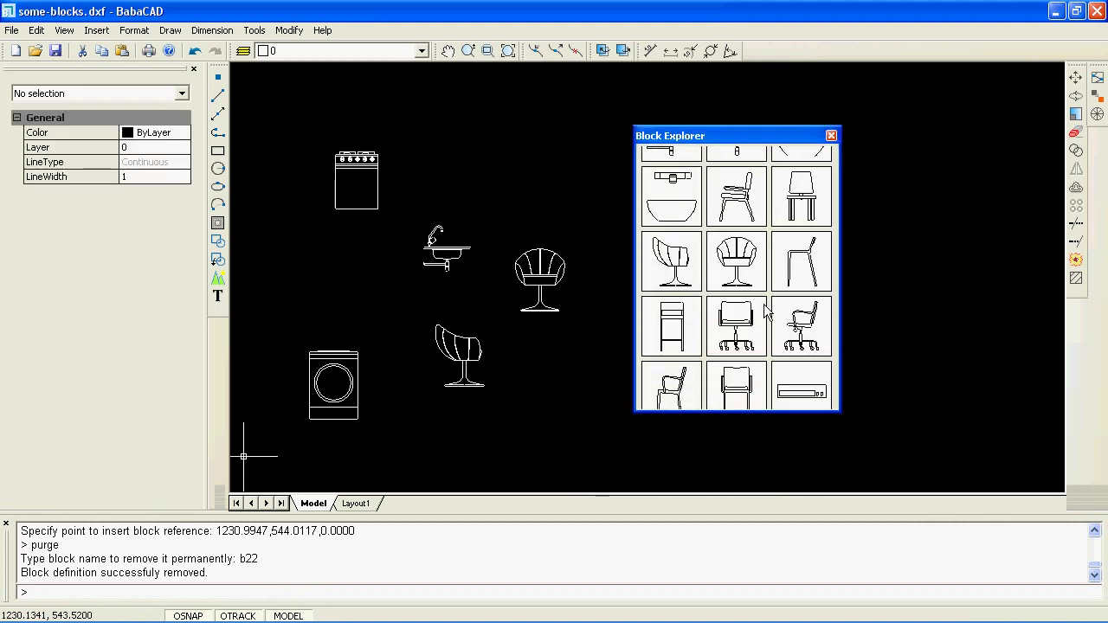
{"action": "scroll", "coordinate": [767, 331], "scroll_direction": "down", "scroll_amount": 1}
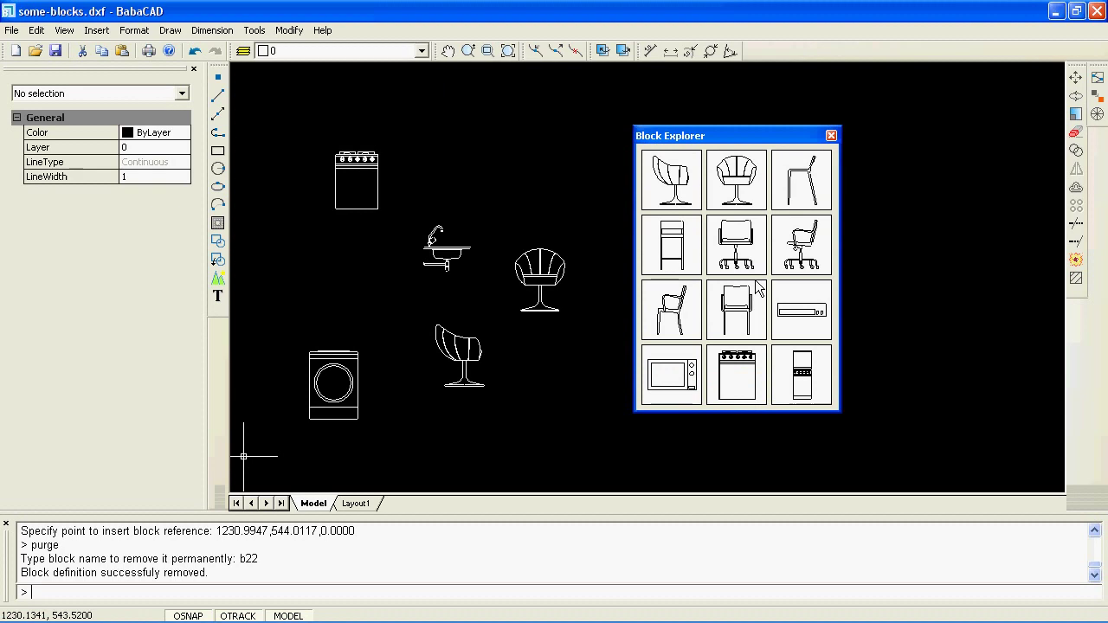
- Insert the tall stove block b21 above the sink, then deselect it
{"action": "left_click", "coordinate": [815, 388]}
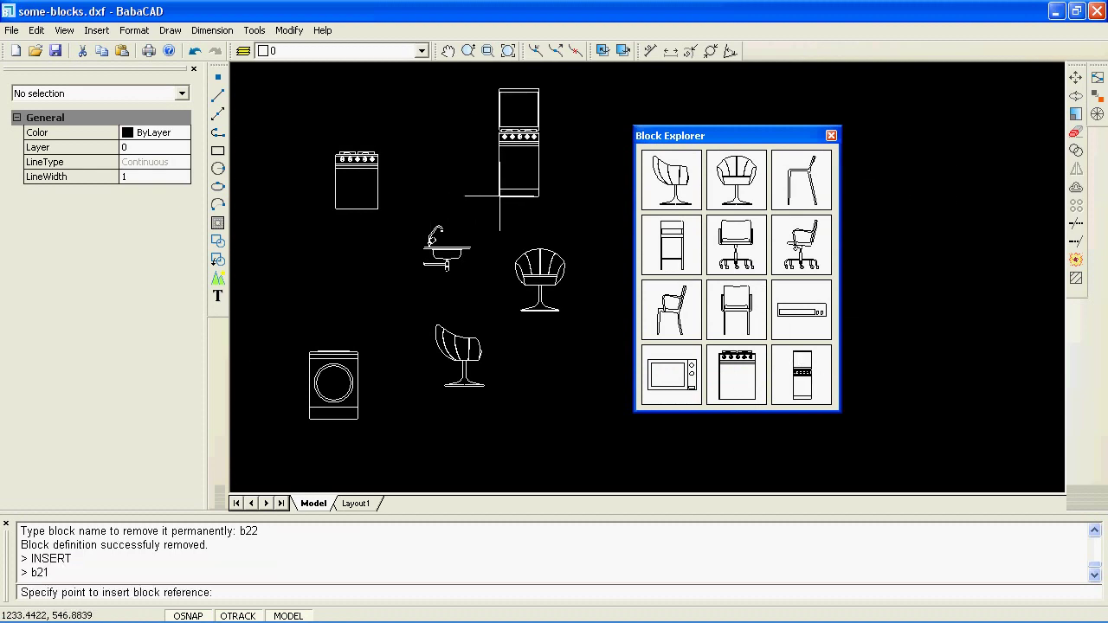
{"action": "left_click", "coordinate": [500, 196]}
{"action": "left_click", "coordinate": [510, 183]}
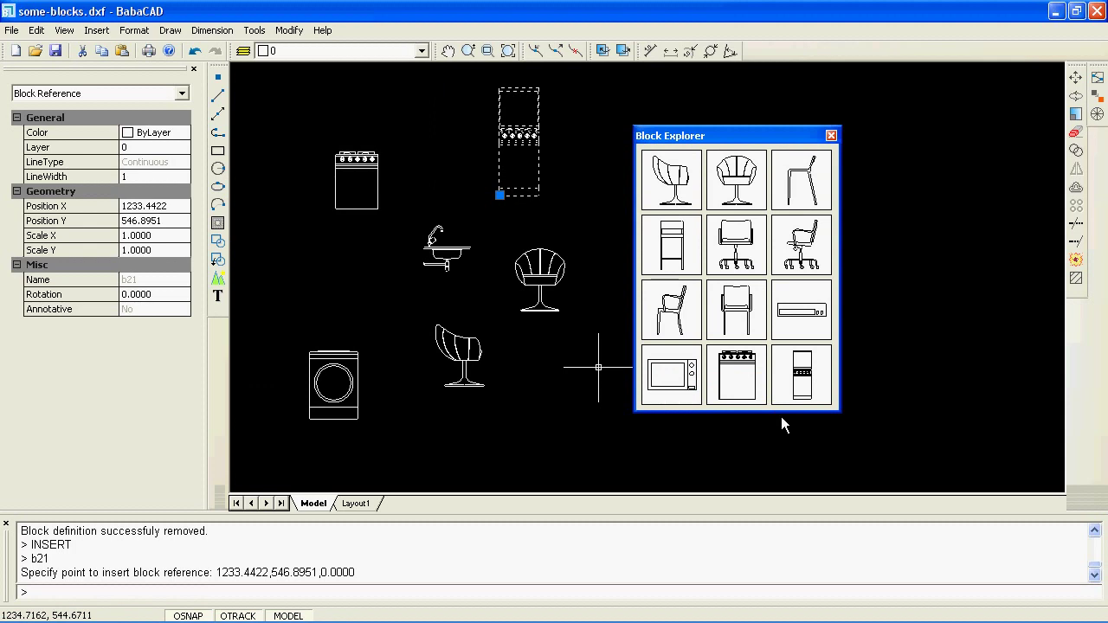
{"action": "key", "text": "Escape"}
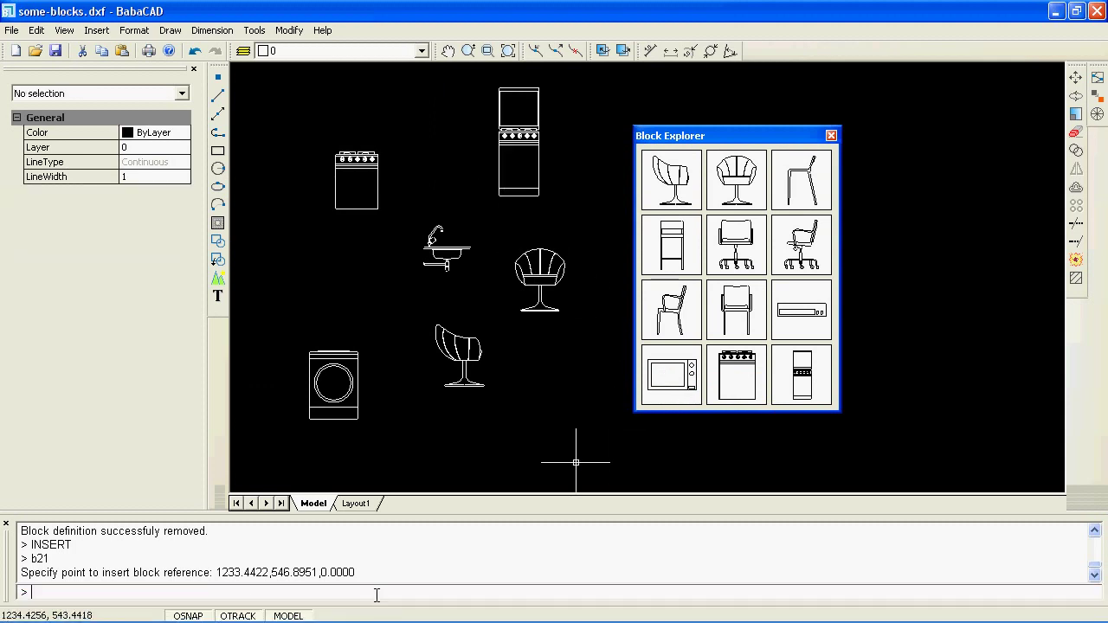
- Purge block definition b21 and scroll the Block Explorer to verify it is gone
{"action": "key", "text": "Return"}
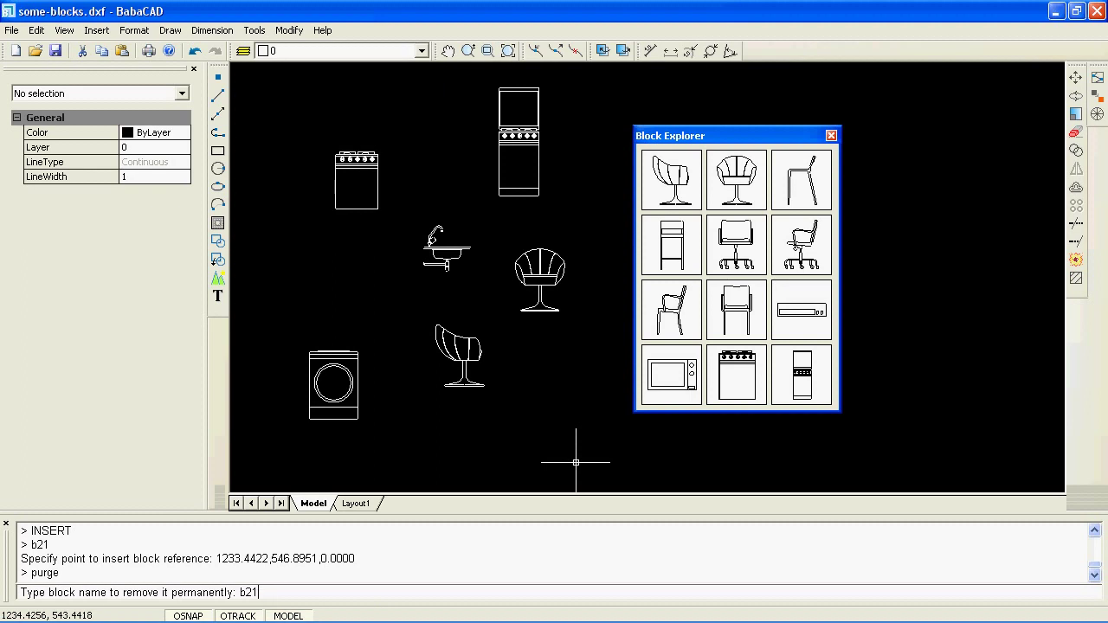
{"action": "type", "text": "b21"}
{"action": "key", "text": "Return"}
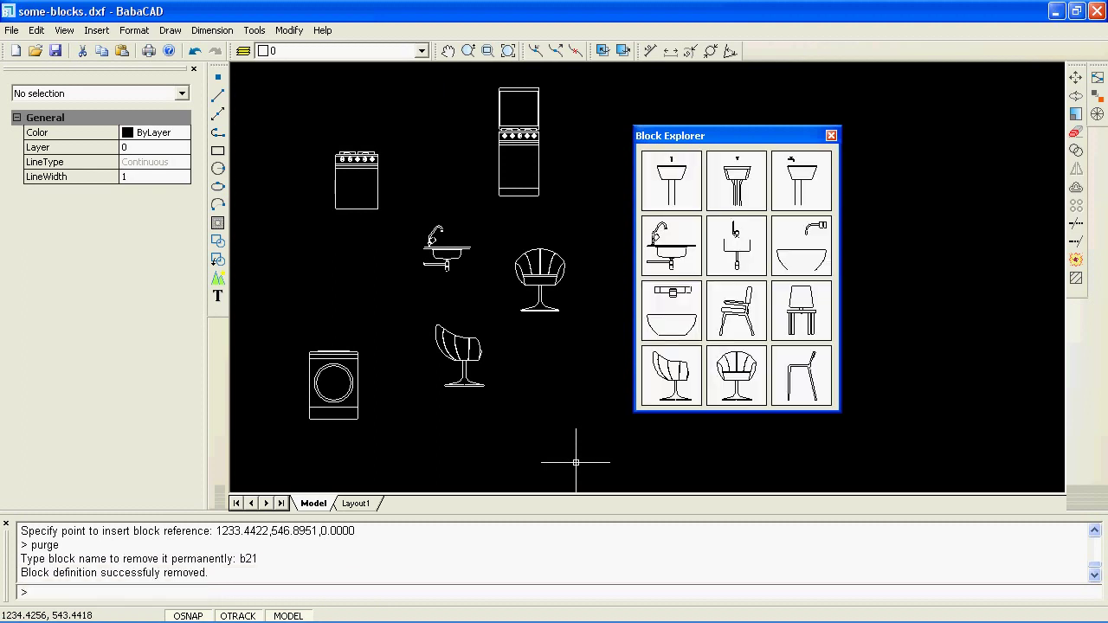
{"action": "scroll", "coordinate": [784, 242], "scroll_direction": "down", "scroll_amount": 5}
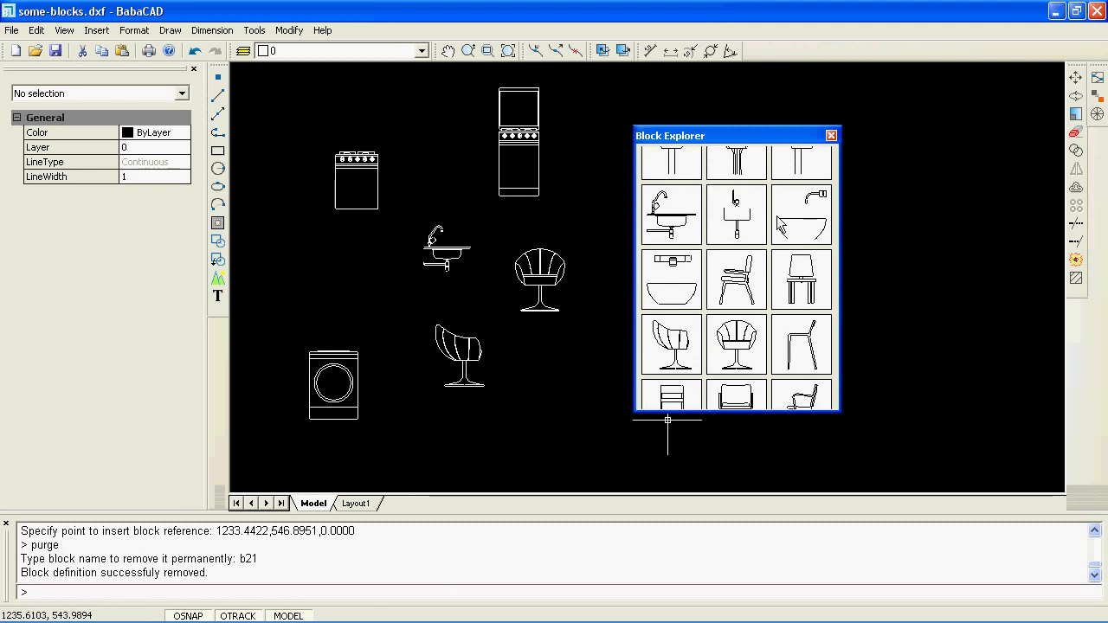
{"action": "scroll", "coordinate": [781, 239], "scroll_direction": "down", "scroll_amount": 2}
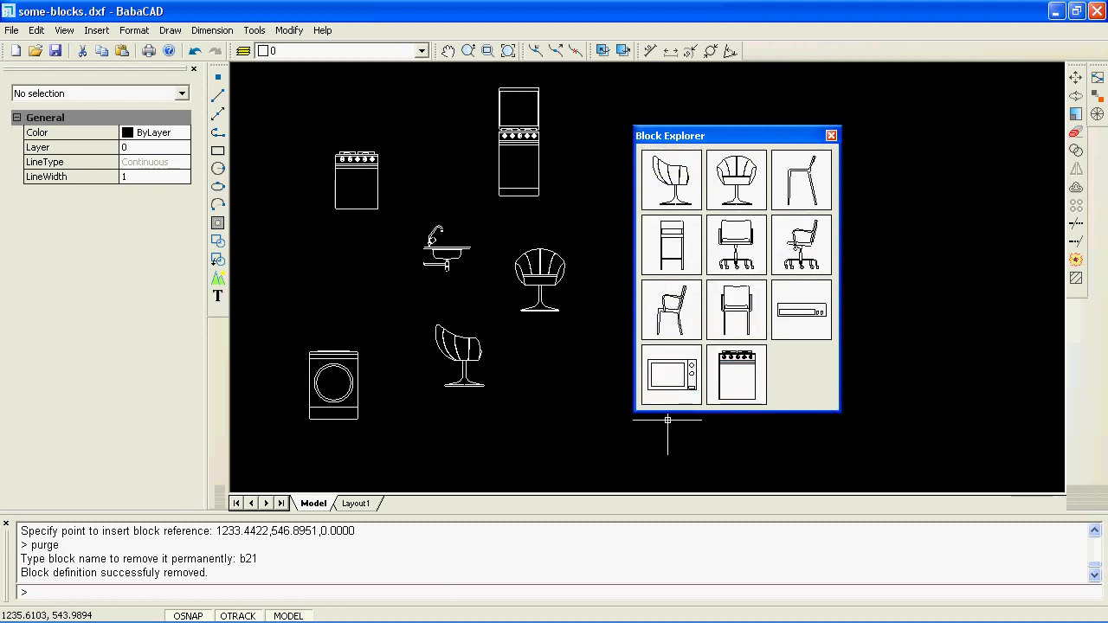
{"action": "scroll", "coordinate": [786, 295], "scroll_direction": "down", "scroll_amount": 1}
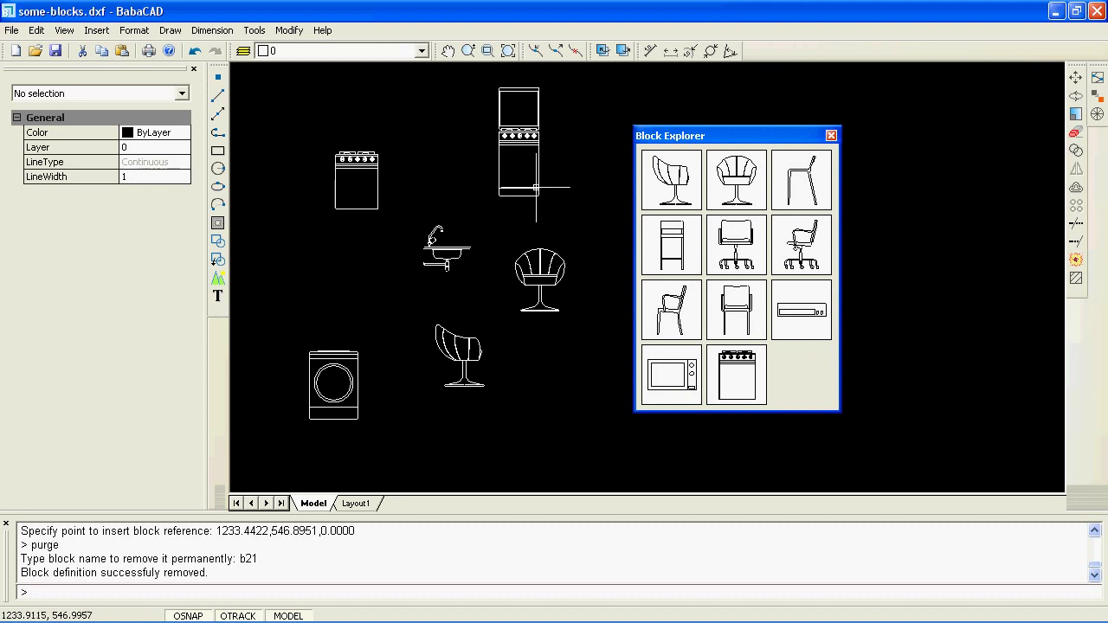
- Scroll the Block Explorer back up and pan the furniture drawing right and down
{"action": "scroll", "coordinate": [738, 279], "scroll_direction": "up", "scroll_amount": 3}
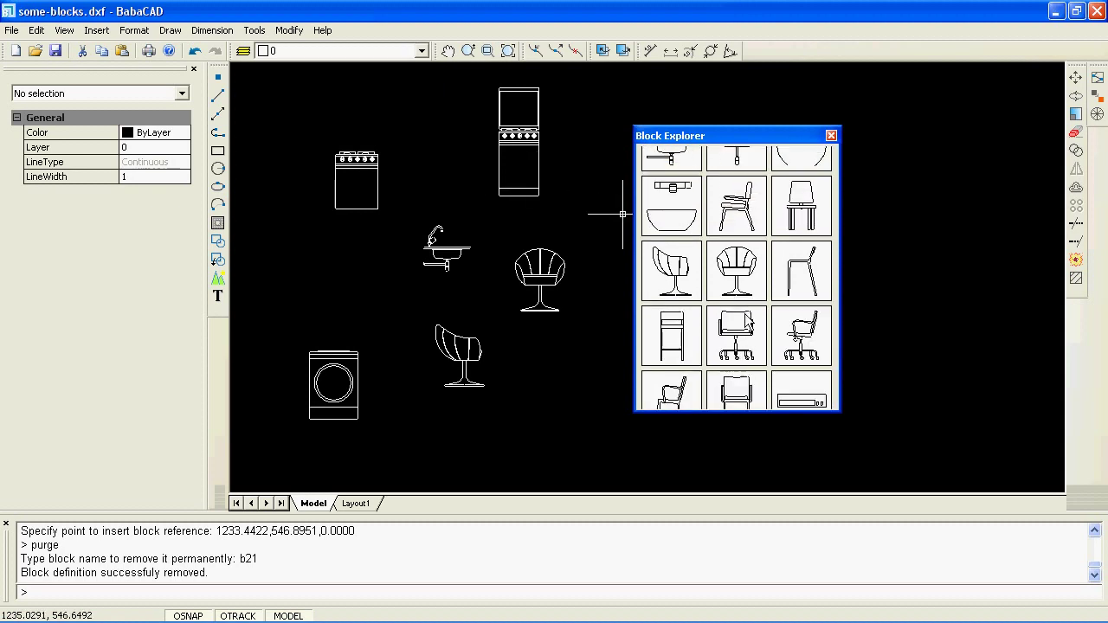
{"action": "scroll", "coordinate": [759, 270], "scroll_direction": "up", "scroll_amount": 2}
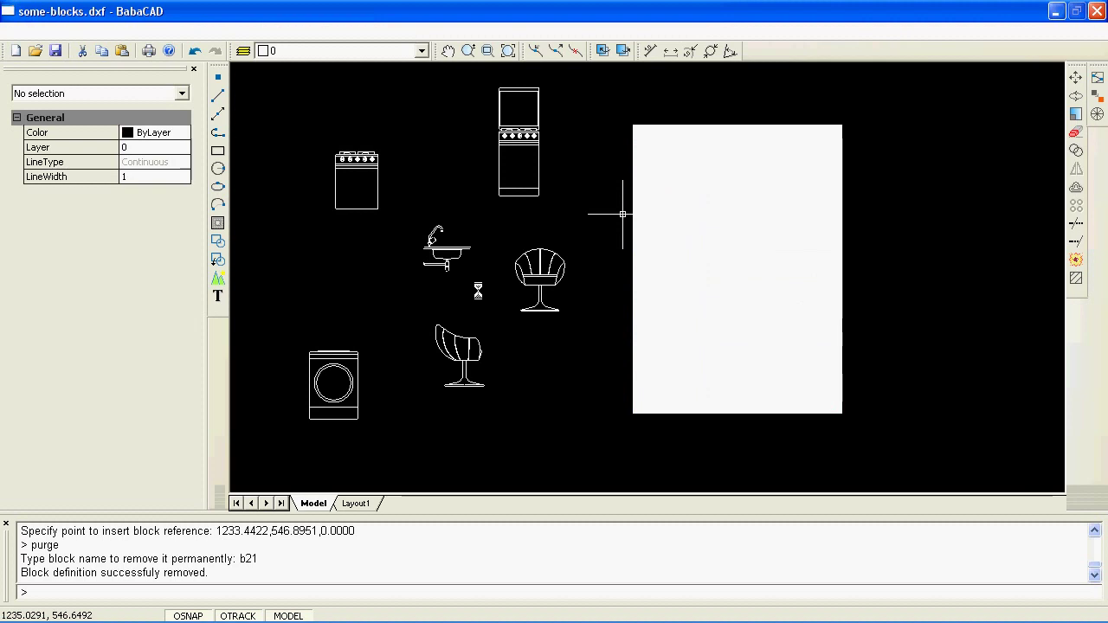
{"action": "mouse_move", "coordinate": [472, 283]}
{"action": "middle_mouse_down"}
{"action": "mouse_move", "coordinate": [496, 276]}
{"action": "mouse_move", "coordinate": [600, 309]}
{"action": "mouse_move", "coordinate": [594, 300]}
{"action": "middle_mouse_up"}
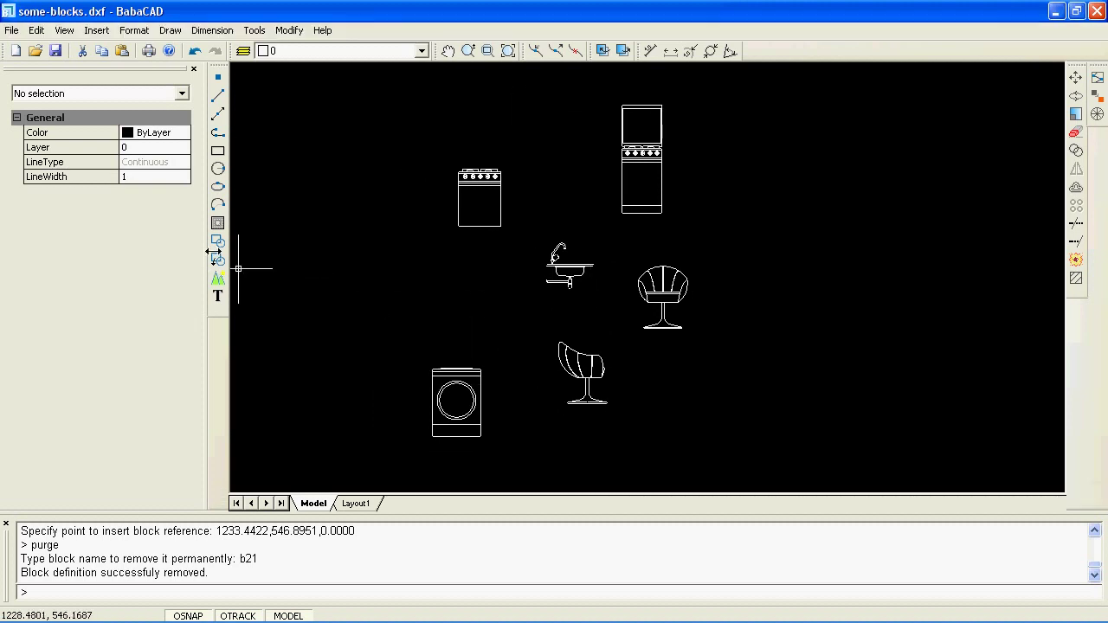
- Reopen the Block Explorer palette from View > Palettes and dock it on the left below Properties
{"action": "left_click", "coordinate": [69, 36]}
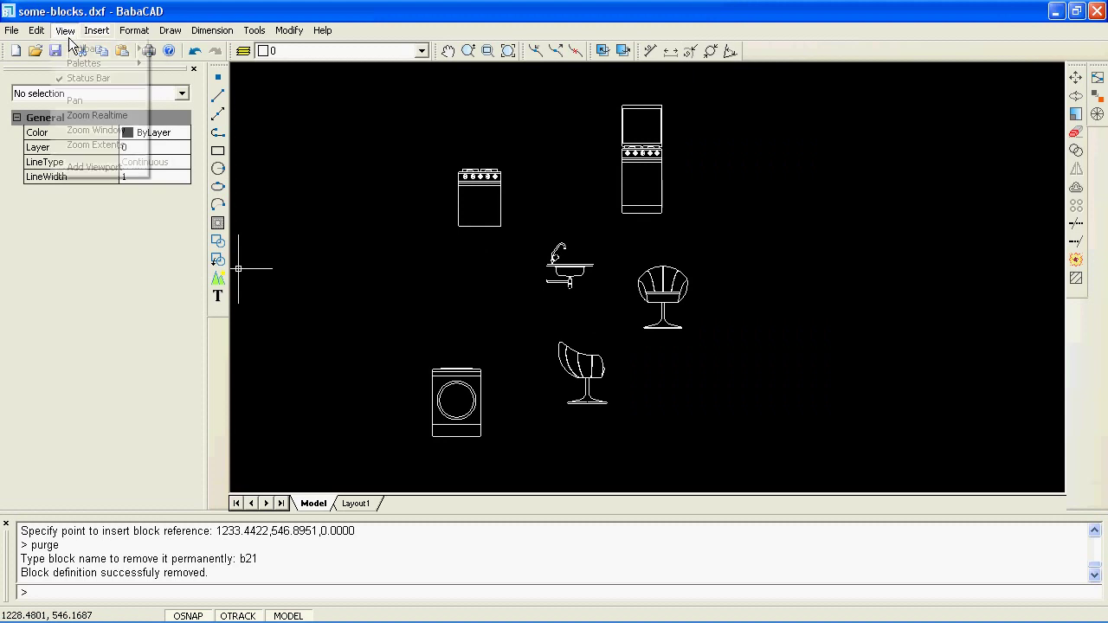
{"action": "mouse_move", "coordinate": [96, 73]}
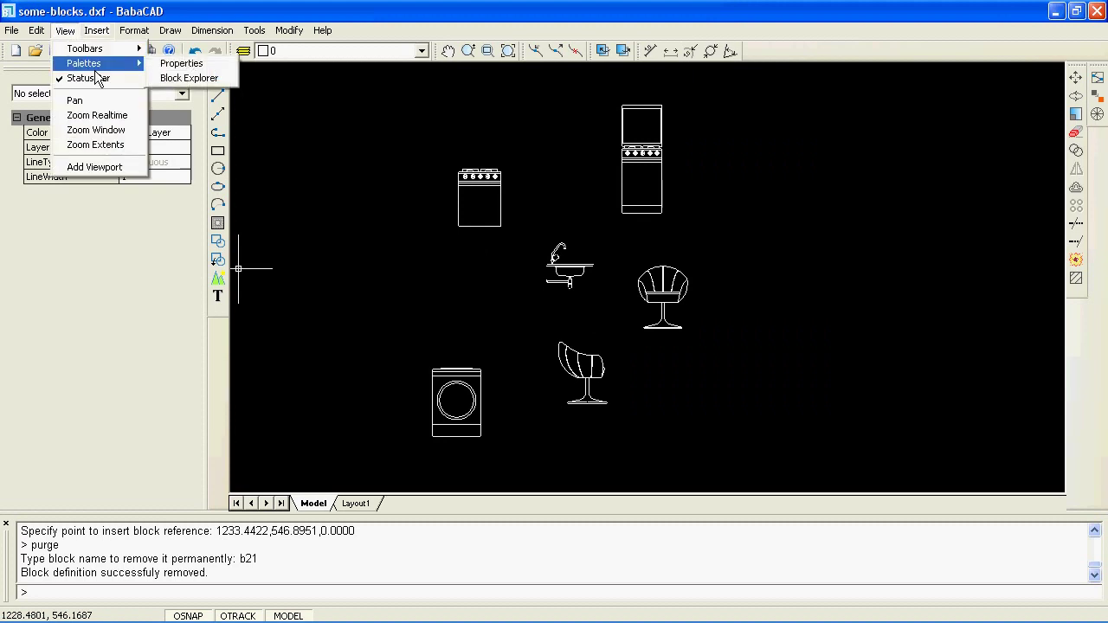
{"action": "left_click", "coordinate": [190, 78]}
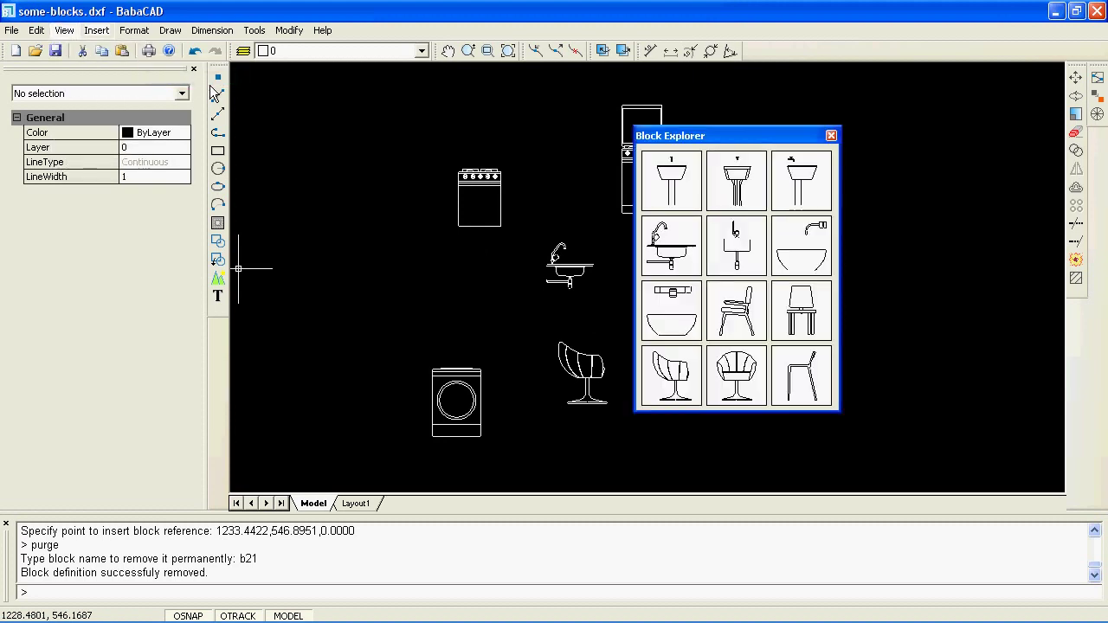
{"action": "mouse_move", "coordinate": [753, 156]}
{"action": "left_mouse_down"}
{"action": "mouse_move", "coordinate": [703, 180]}
{"action": "mouse_move", "coordinate": [169, 258]}
{"action": "mouse_move", "coordinate": [125, 278]}
{"action": "left_mouse_up"}
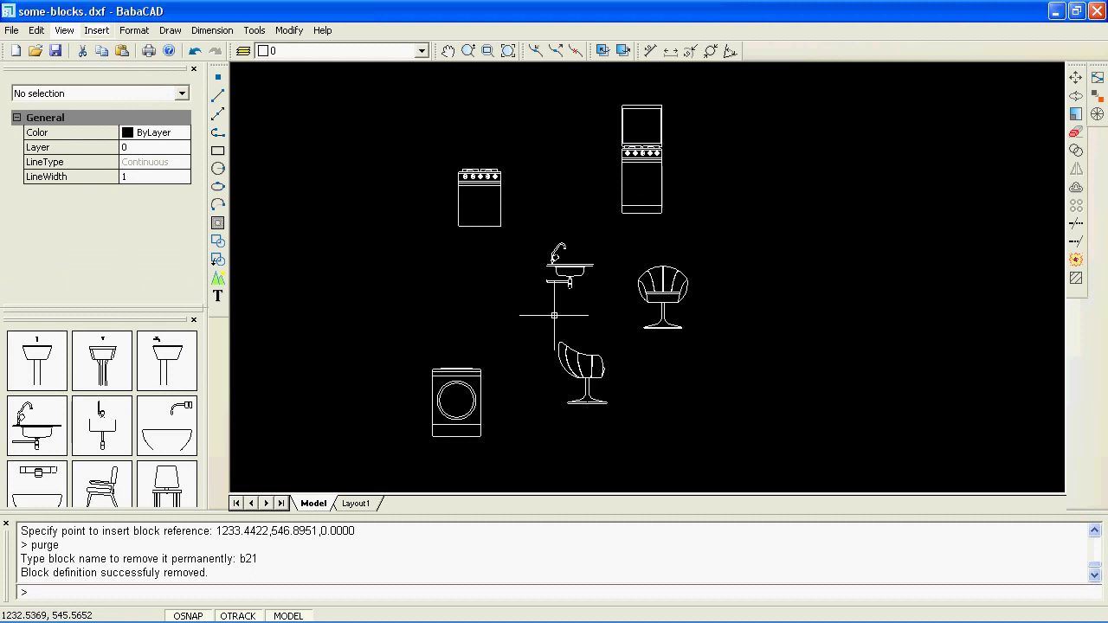
- Pan the sink, chairs, stoves and washer drawing slightly up and to the left
{"action": "middle_click_drag", "start_coordinate": [533, 315], "coordinate": [523, 302]}
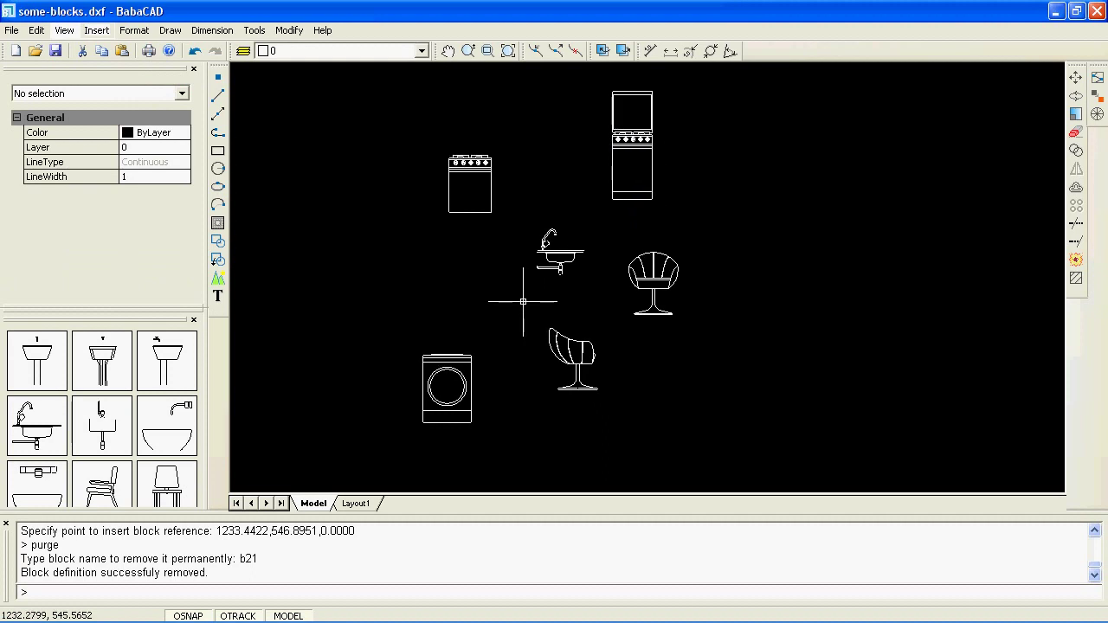